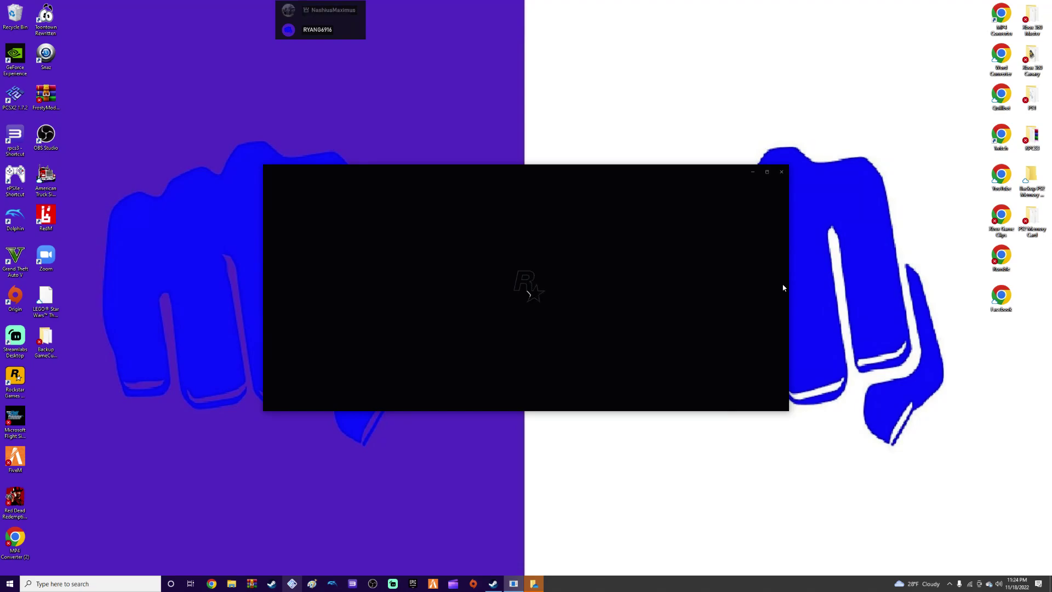
Close the Rockstar Games launcher window and dismiss the OneDrive reminder about deleted files
{"action": "left_click", "coordinate": [784, 173]}
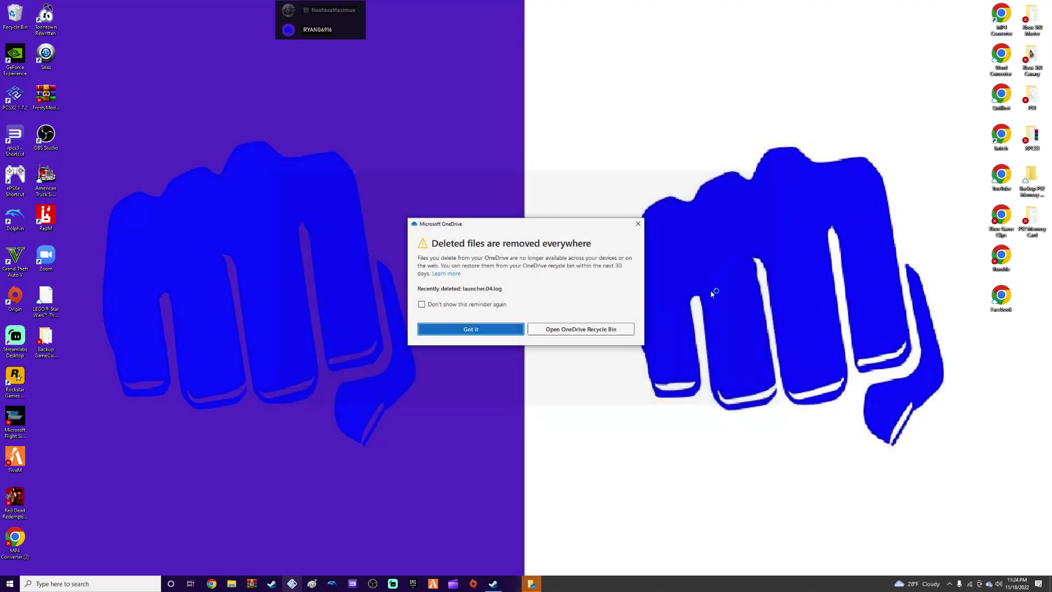
{"action": "left_click", "coordinate": [638, 224]}
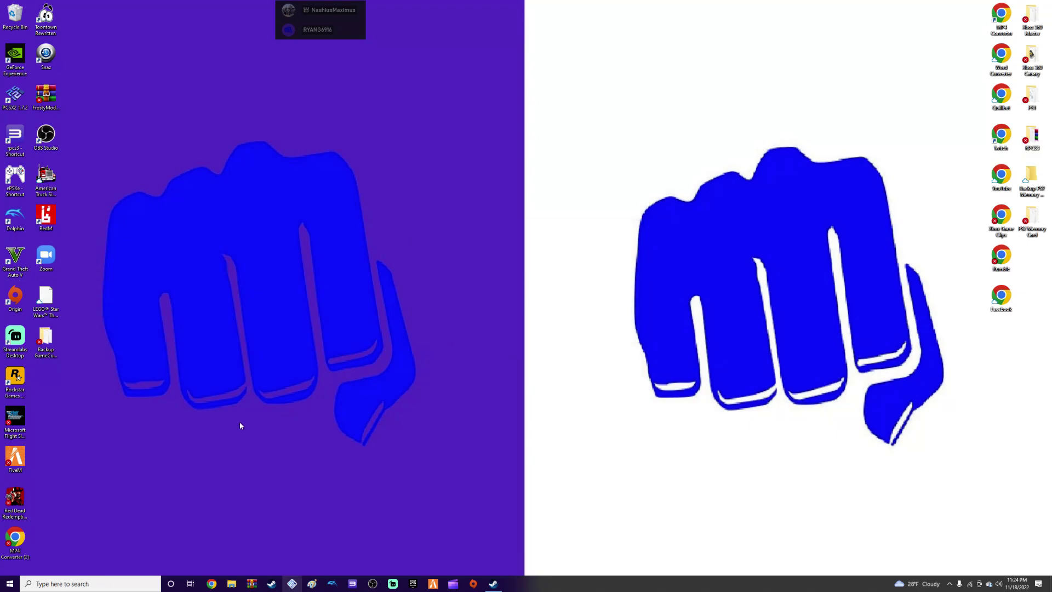
Look through the Downloads folder in File Explorer and close the window
{"action": "left_click", "coordinate": [231, 584]}
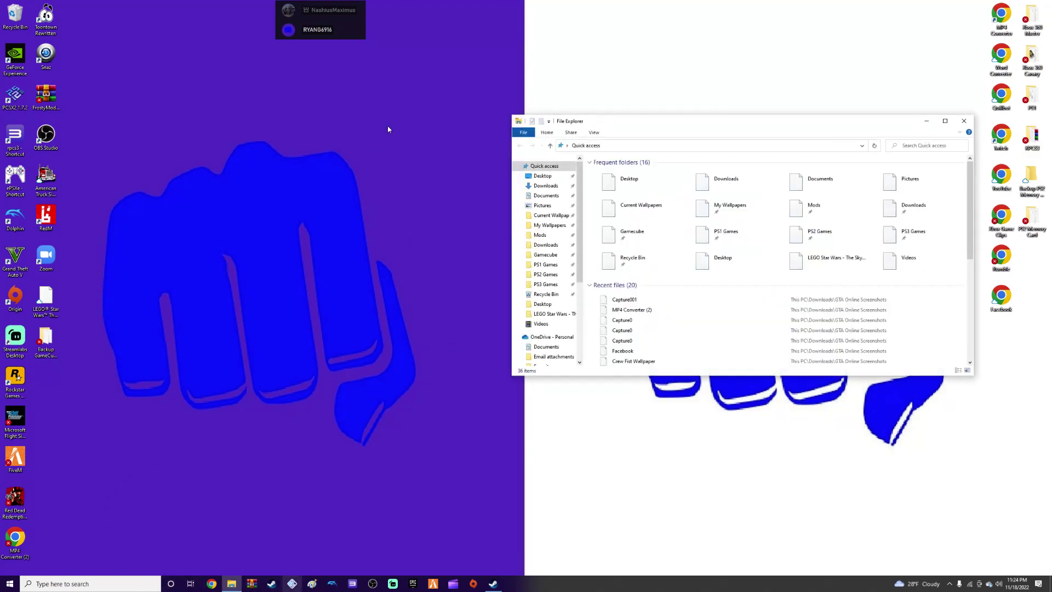
{"action": "left_click", "coordinate": [548, 186]}
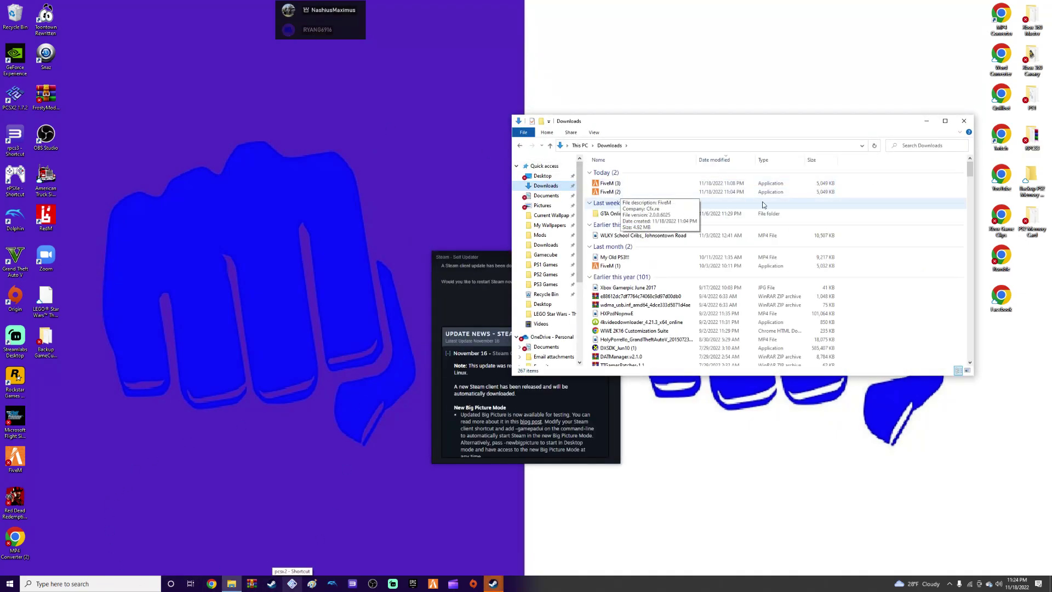
{"action": "left_click", "coordinate": [964, 121]}
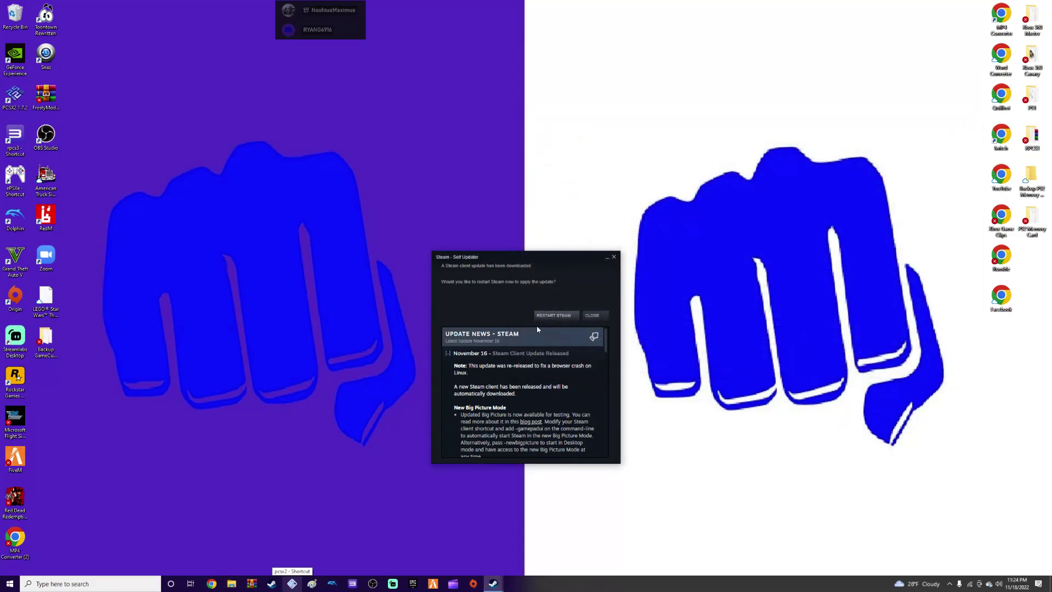
Dismiss the Steam update window without restarting Steam and try to launch FiveM from its desktop shortcut
{"action": "scroll", "coordinate": [534, 329], "scroll_direction": "down", "scroll_amount": 3}
{"action": "scroll", "coordinate": [534, 362], "scroll_direction": "down", "scroll_amount": 10}
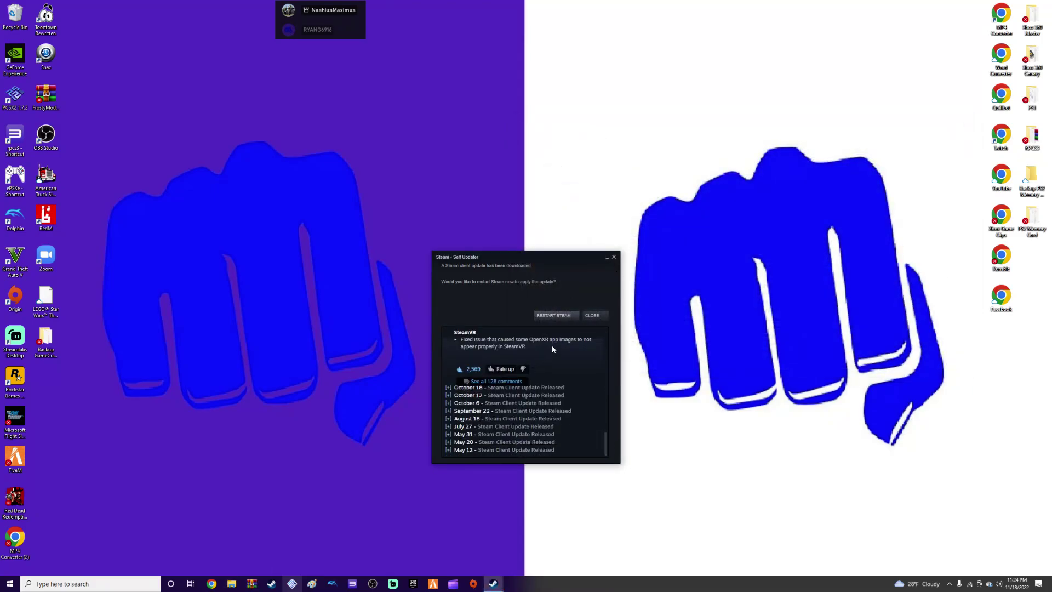
{"action": "left_click", "coordinate": [613, 257]}
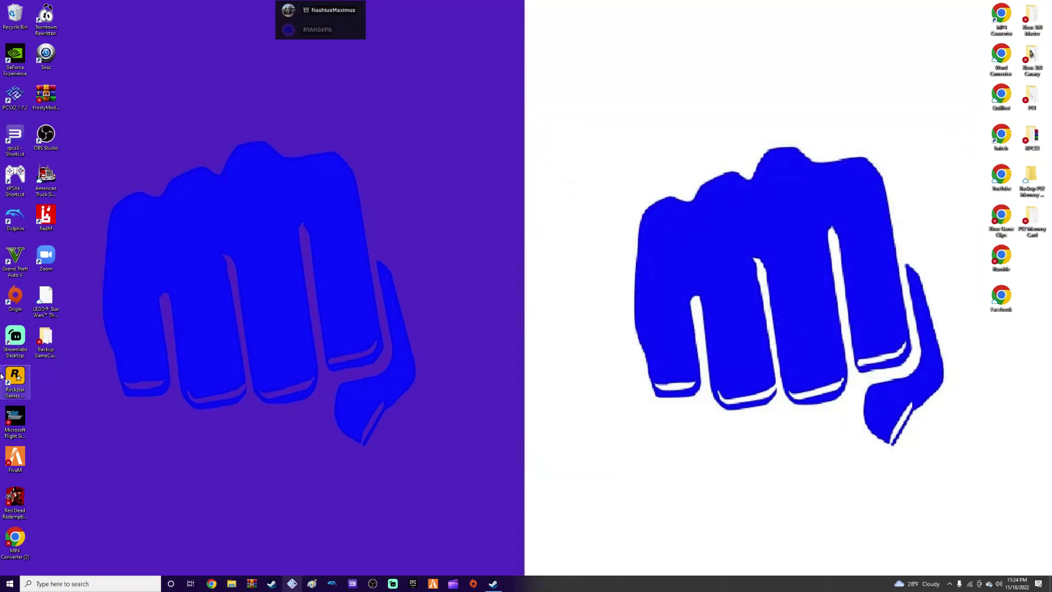
{"action": "double_click", "coordinate": [15, 459]}
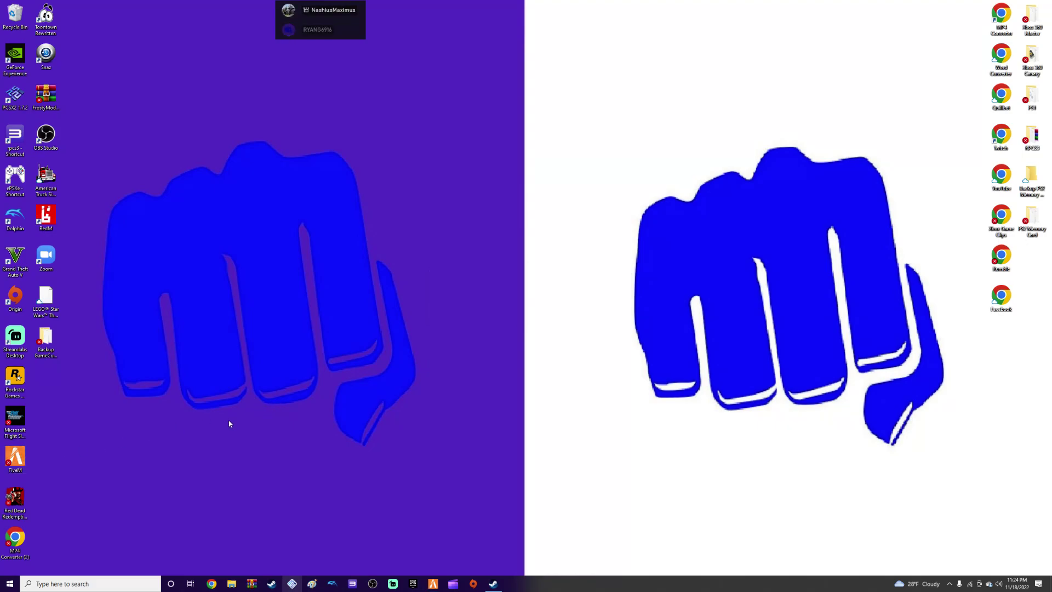
{"action": "left_click", "coordinate": [104, 584]}
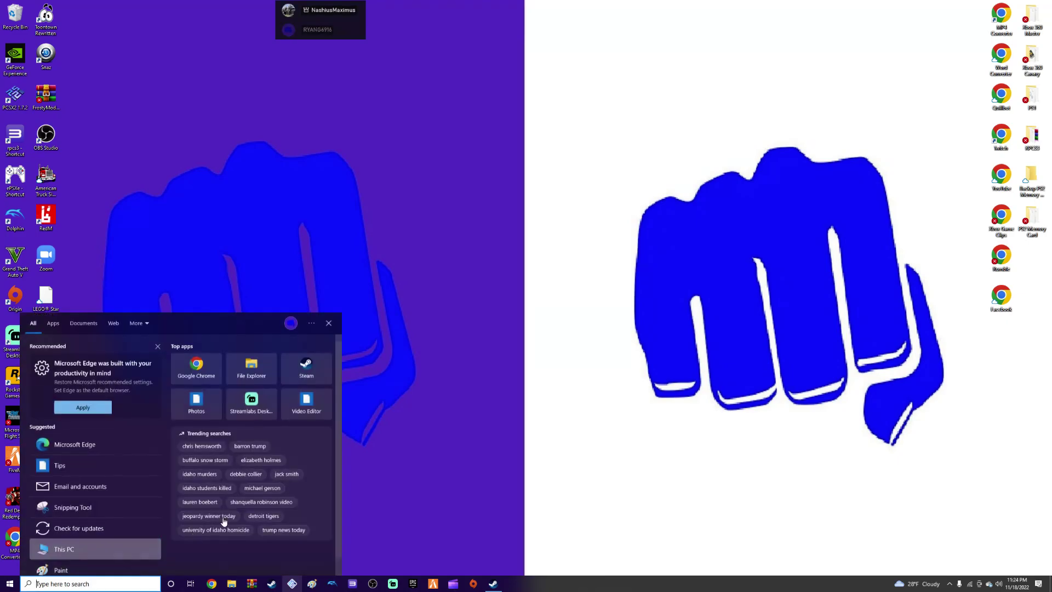
{"action": "type", "text": "set"}
{"action": "left_click", "coordinate": [64, 359]}
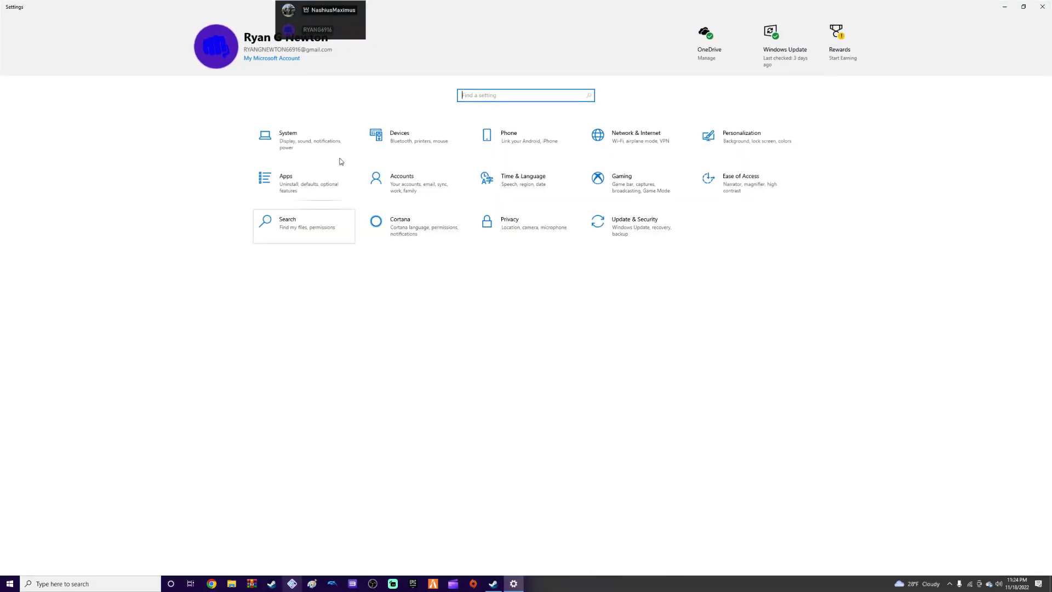
{"action": "left_click", "coordinate": [1043, 7]}
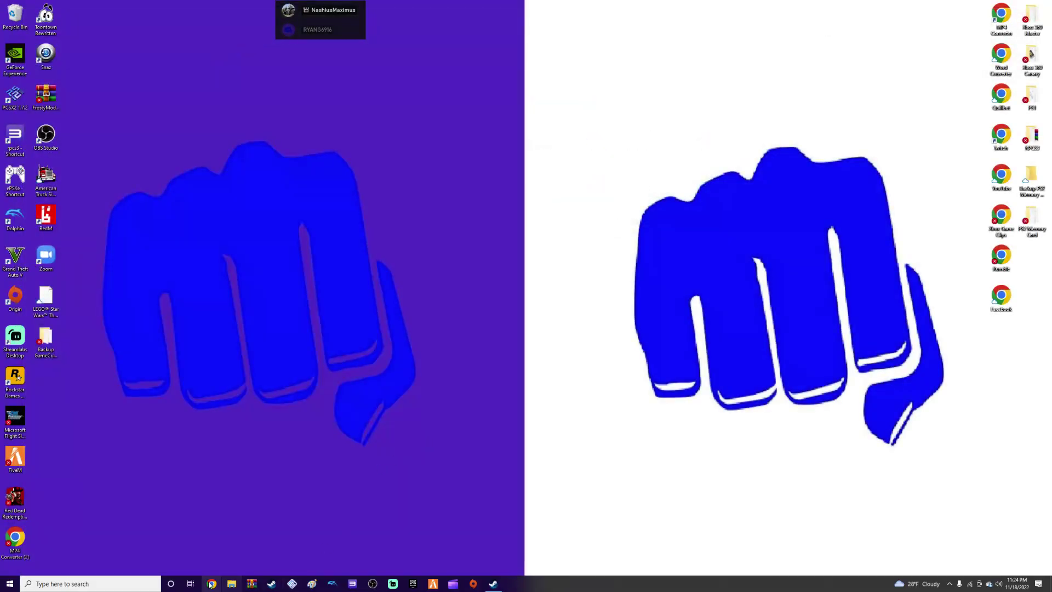
Bring up the Steam library and close its window
{"action": "left_click", "coordinate": [491, 584]}
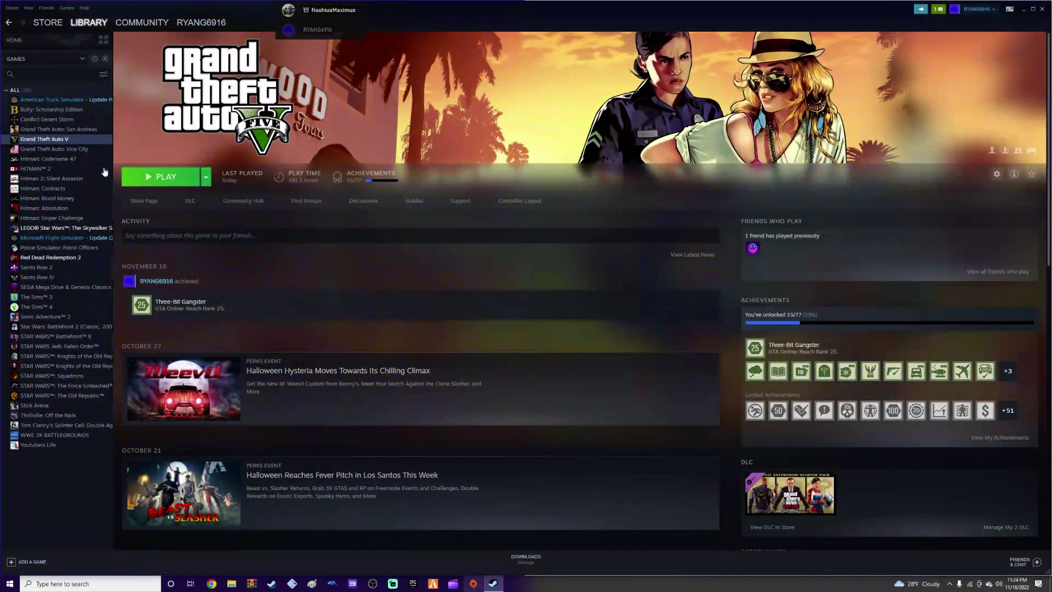
{"action": "left_click", "coordinate": [1042, 8]}
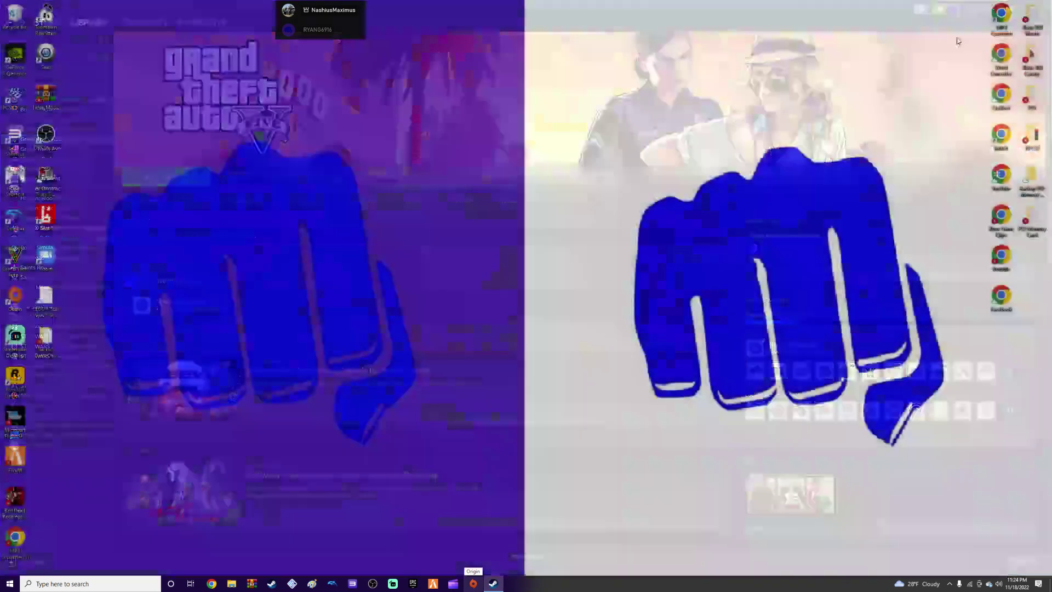
{"action": "left_click", "coordinate": [60, 585]}
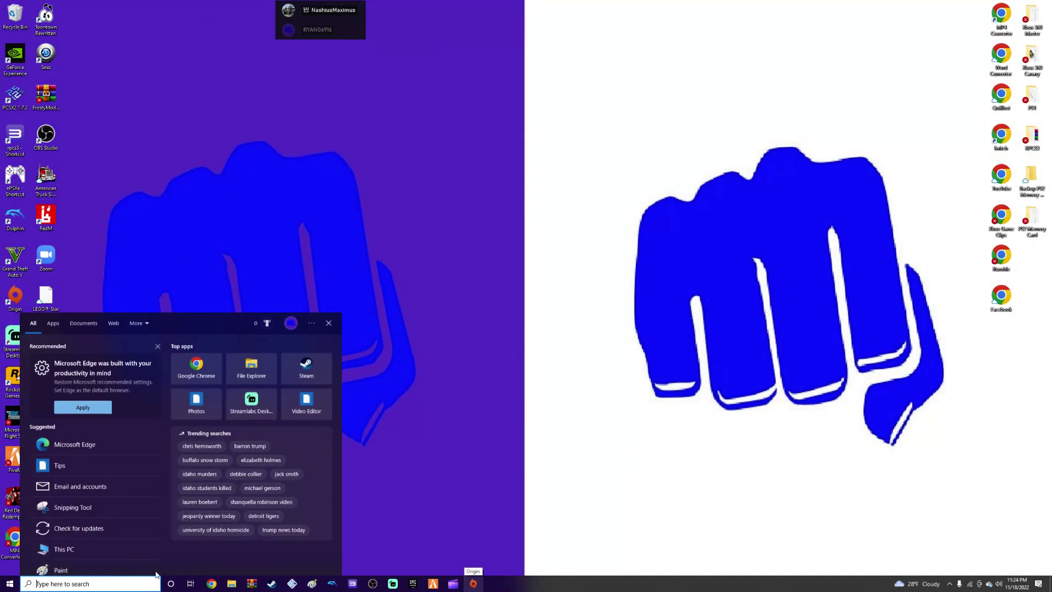
{"action": "left_click", "coordinate": [447, 351]}
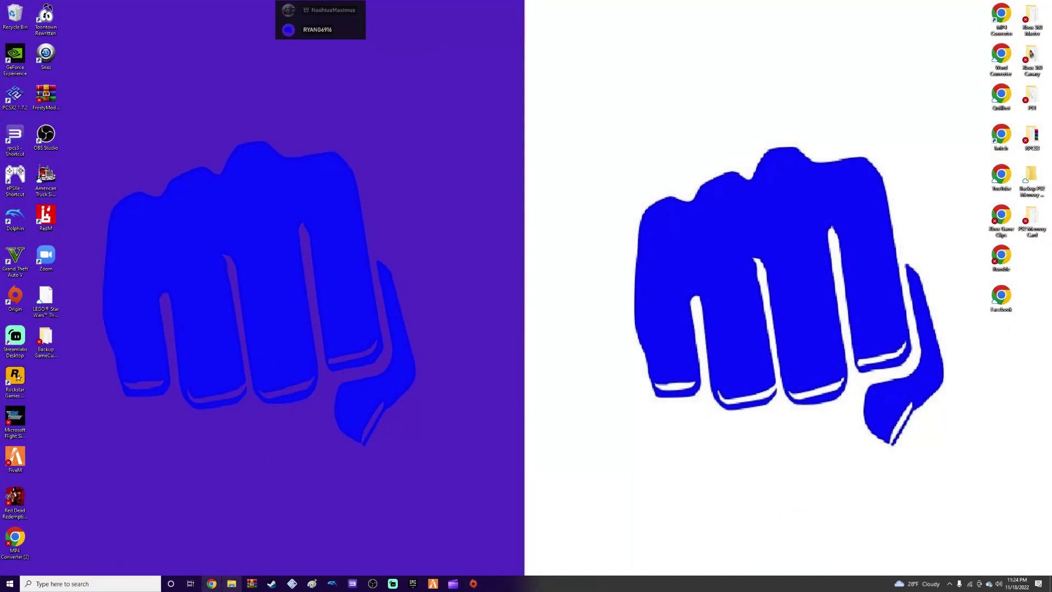
Run the FiveM (1) application from the Downloads folder
{"action": "left_click", "coordinate": [232, 584]}
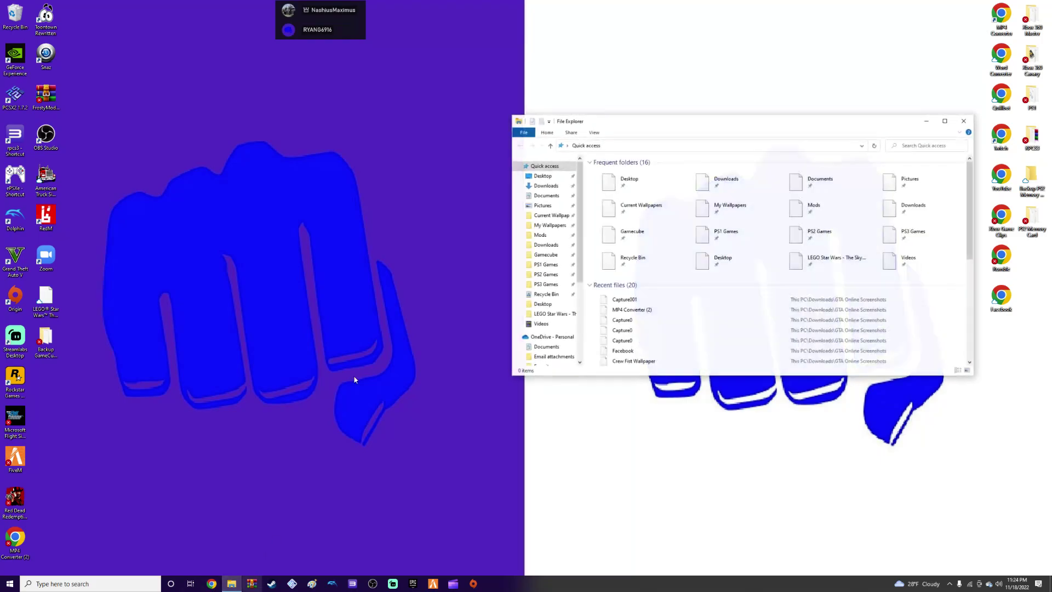
{"action": "left_click", "coordinate": [546, 190]}
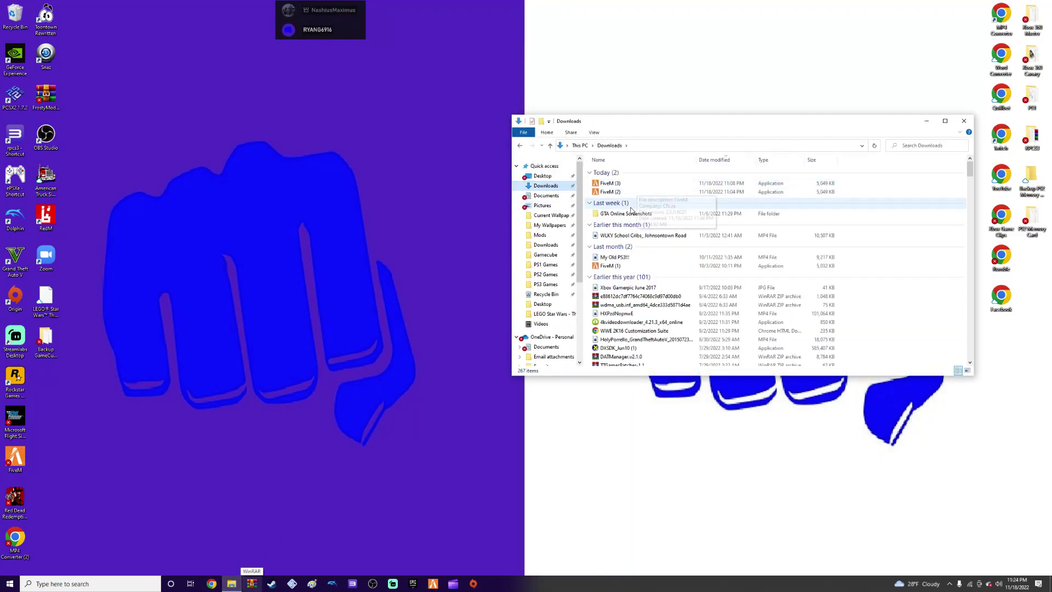
{"action": "double_click", "coordinate": [637, 268]}
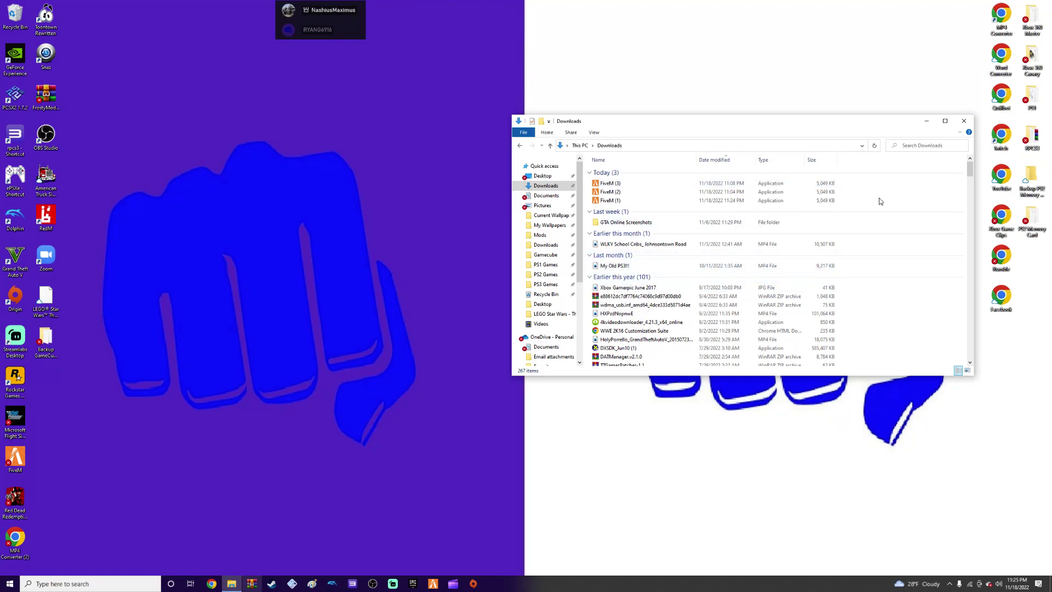
Delete the FiveM (2) and FiveM (3) applications from the Downloads folder and close the folder window
{"action": "left_click_drag", "start_coordinate": [853, 185], "coordinate": [815, 191]}
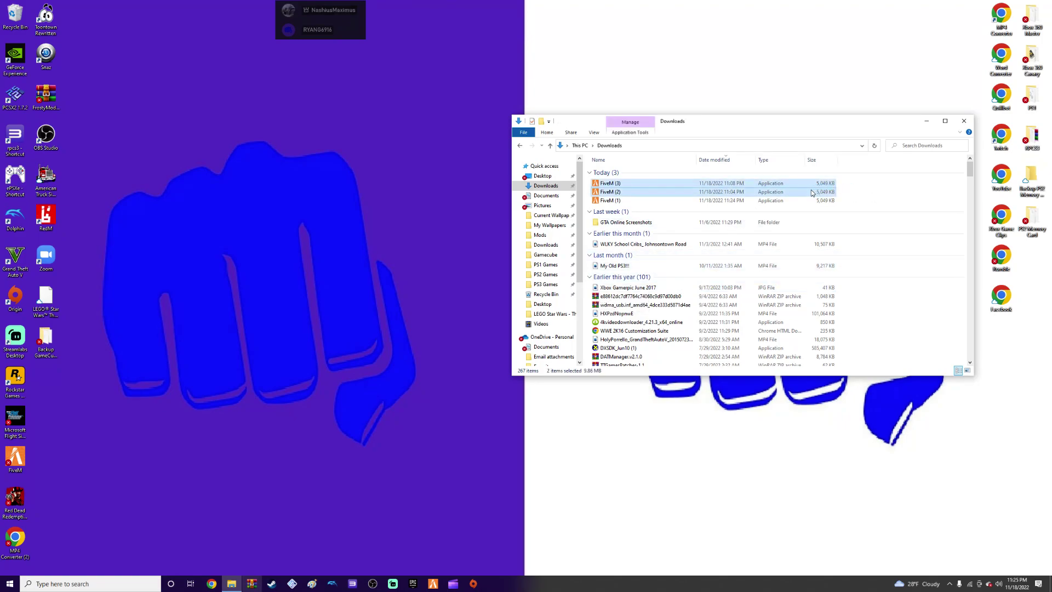
{"action": "right_click", "coordinate": [815, 191]}
{"action": "left_click", "coordinate": [843, 342]}
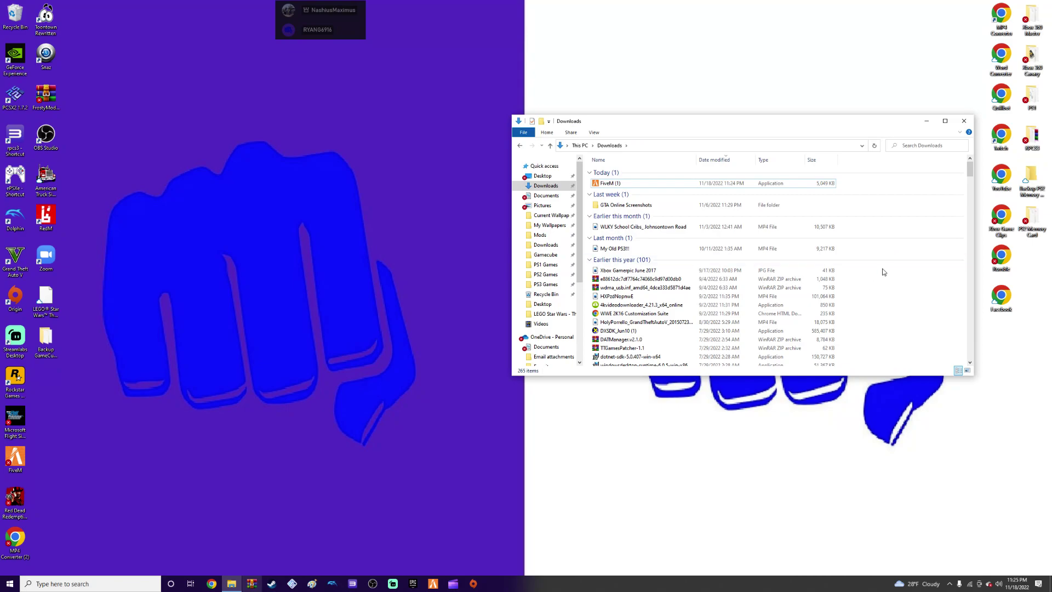
{"action": "left_click", "coordinate": [964, 120]}
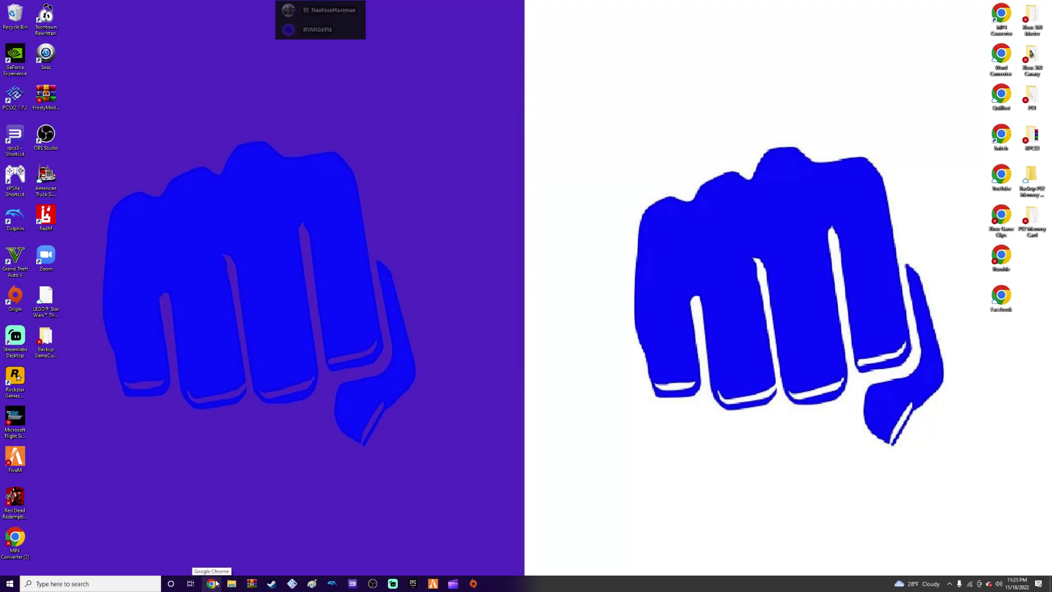
Delete the MP4 Converter (2) item from the desktop
{"action": "right_click", "coordinate": [13, 556]}
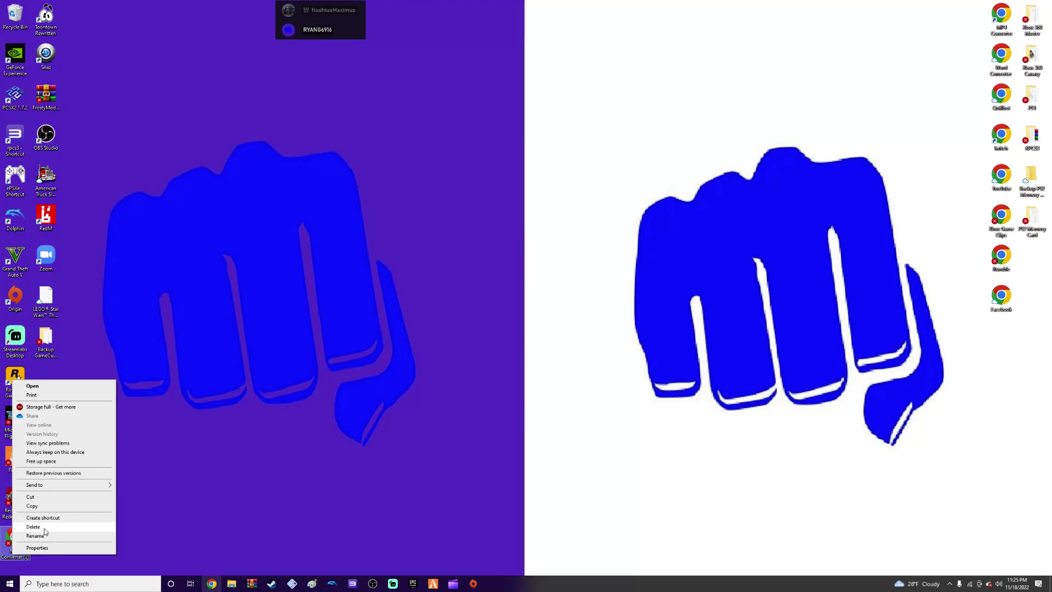
{"action": "left_click", "coordinate": [44, 528]}
Open Chrome, restore the previous pages and search Google for "why isn't fivem launching"
{"action": "left_click", "coordinate": [212, 584]}
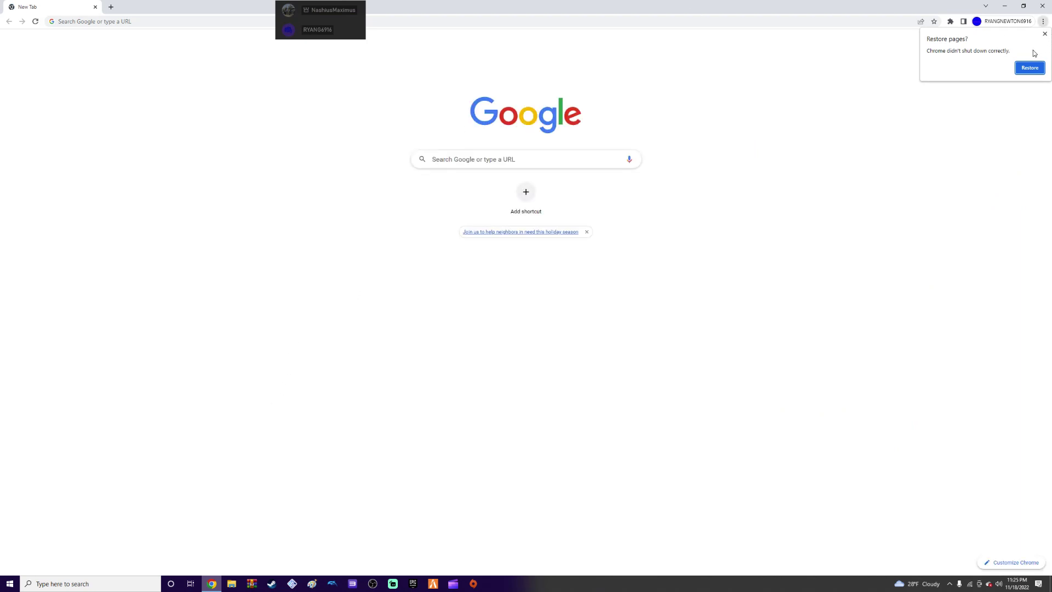
{"action": "left_click", "coordinate": [1031, 68]}
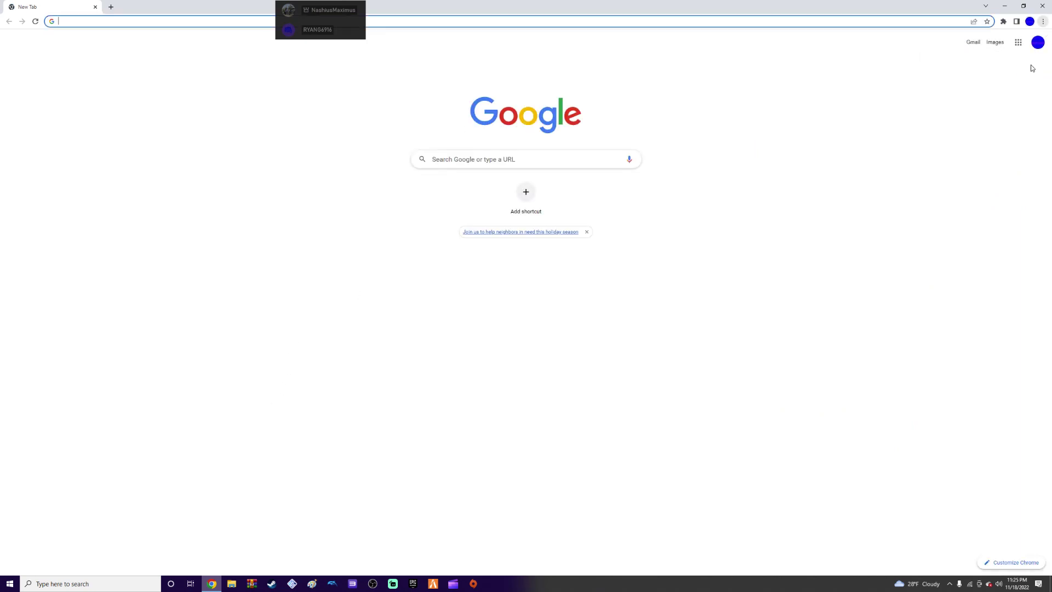
{"action": "left_click", "coordinate": [127, 26]}
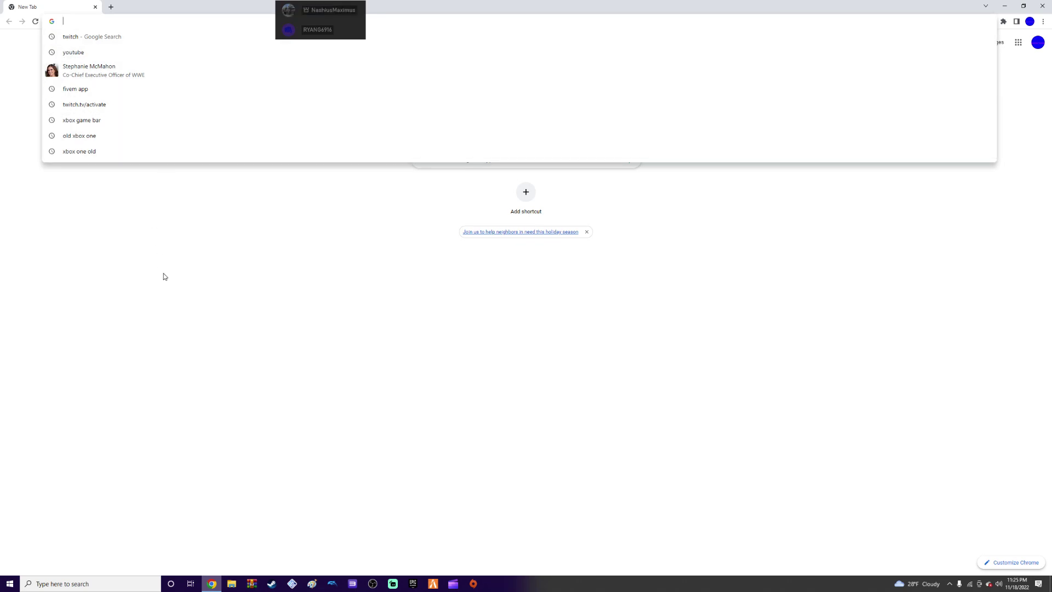
{"action": "left_click", "coordinate": [185, 333]}
{"action": "left_click", "coordinate": [167, 21]}
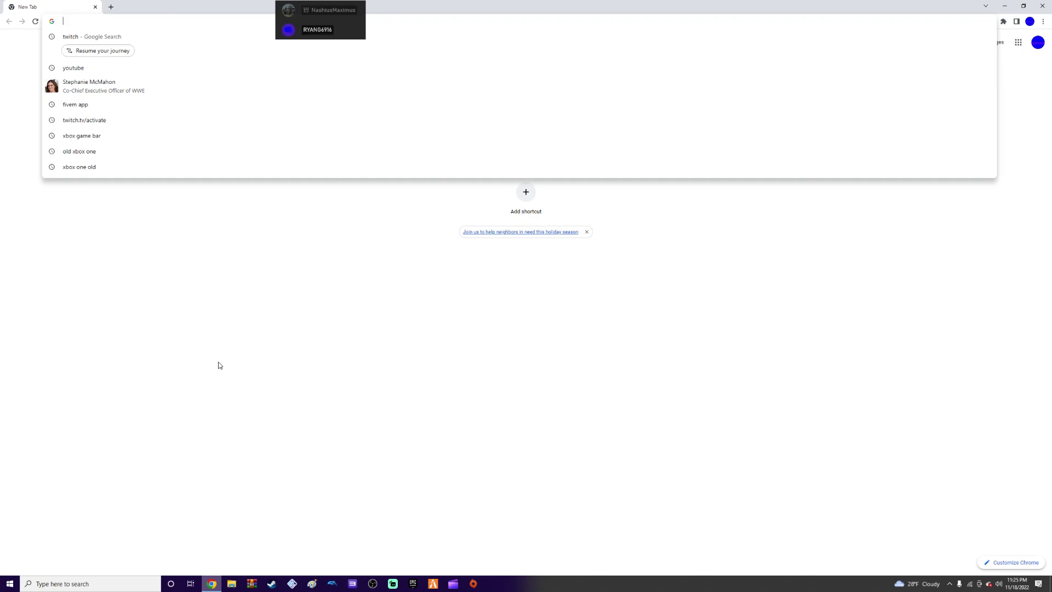
{"action": "type", "text": "wh"}
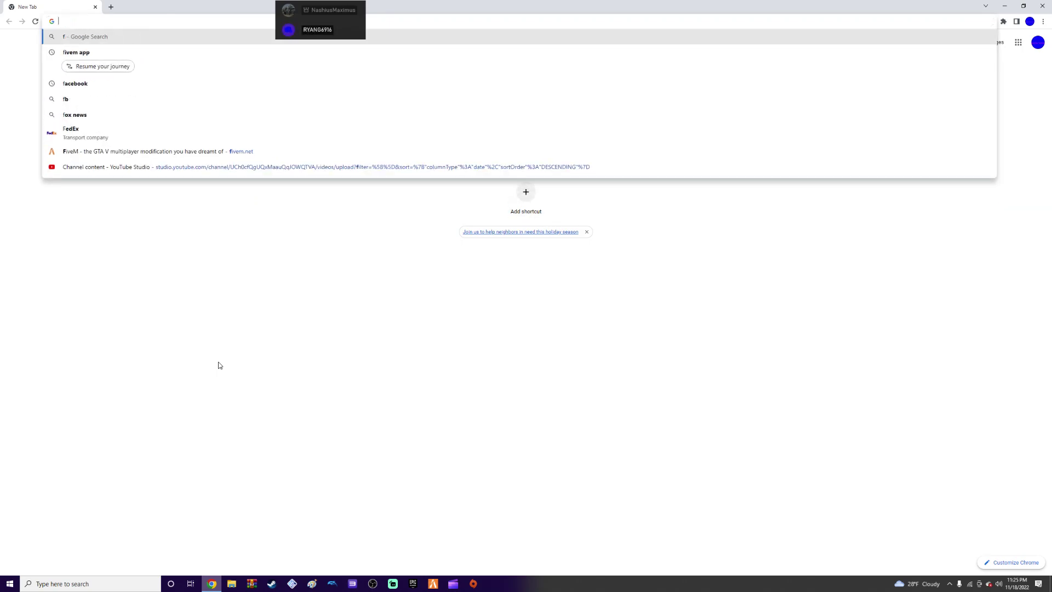
{"action": "type", "text": "y ain"}
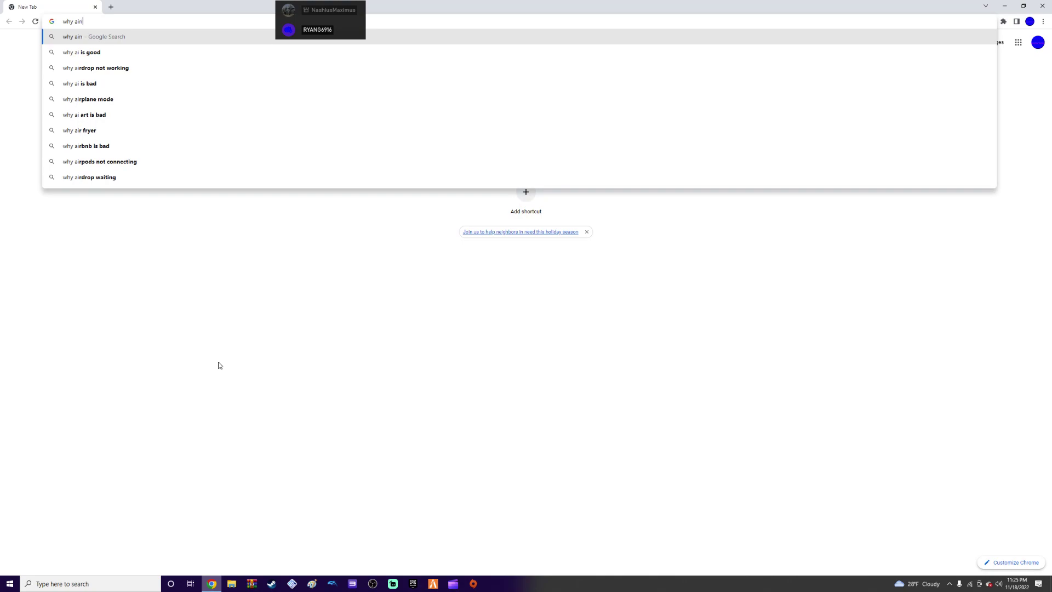
{"action": "type", "text": "t fivr"}
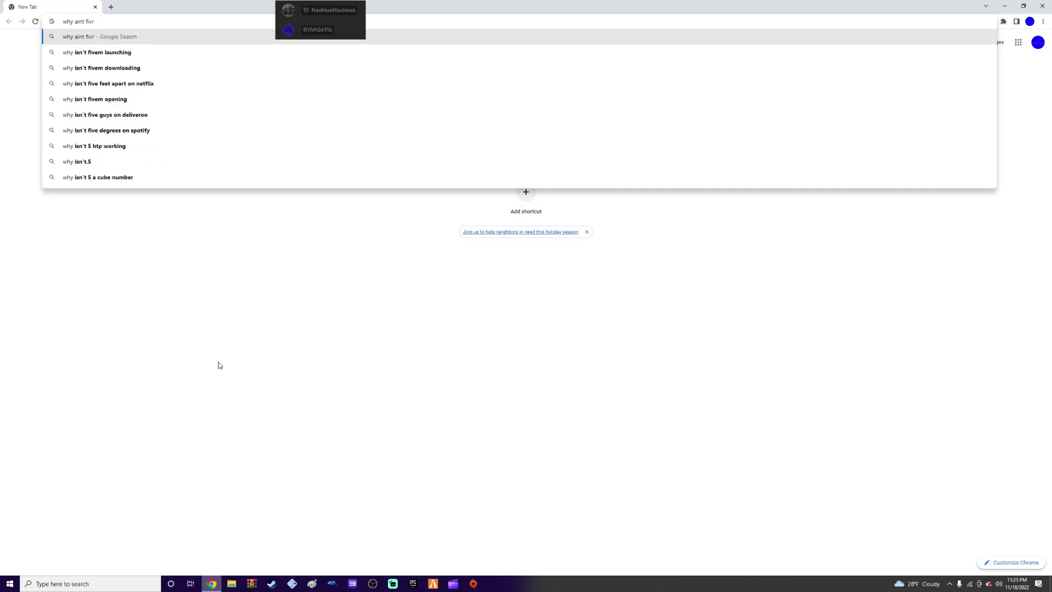
{"action": "left_click", "coordinate": [184, 53]}
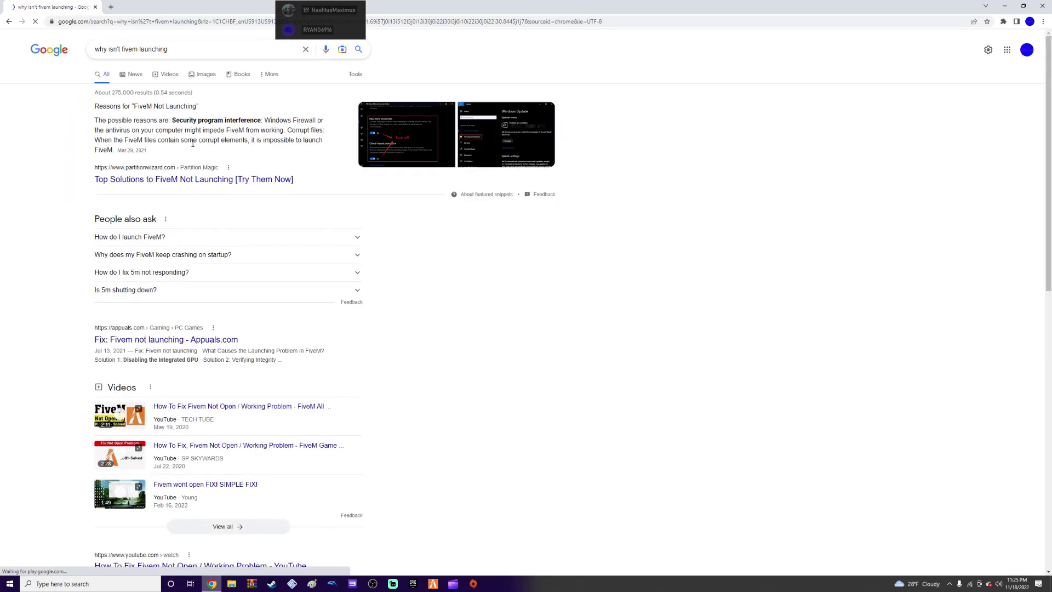
Switch to Windows Settings and open the Sound page of the System category
{"action": "left_click", "coordinate": [96, 584]}
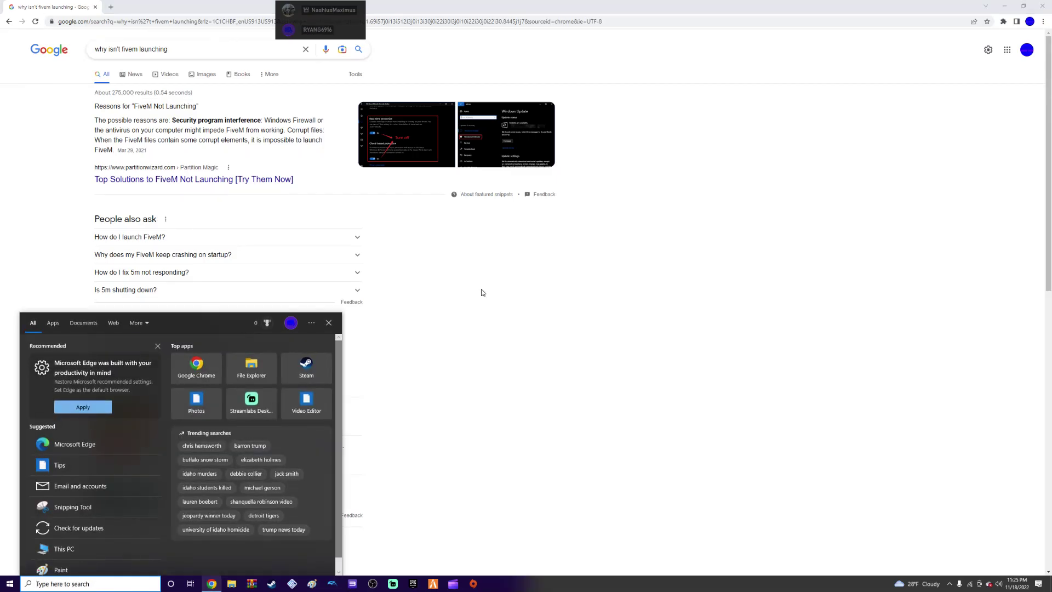
{"action": "left_click", "coordinate": [441, 310]}
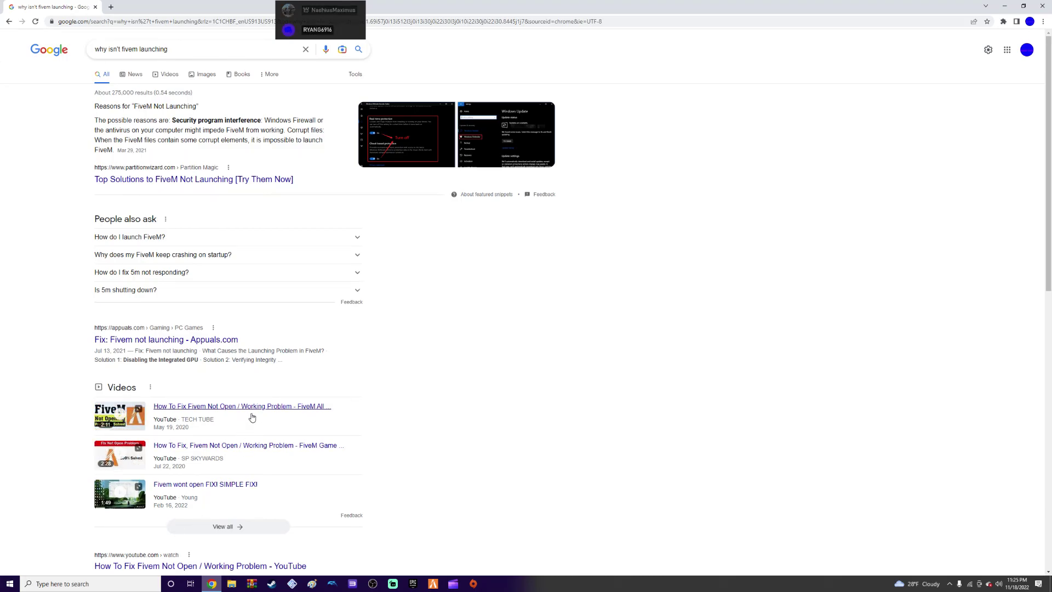
{"action": "left_click", "coordinate": [141, 584]}
{"action": "type", "text": "settings"}
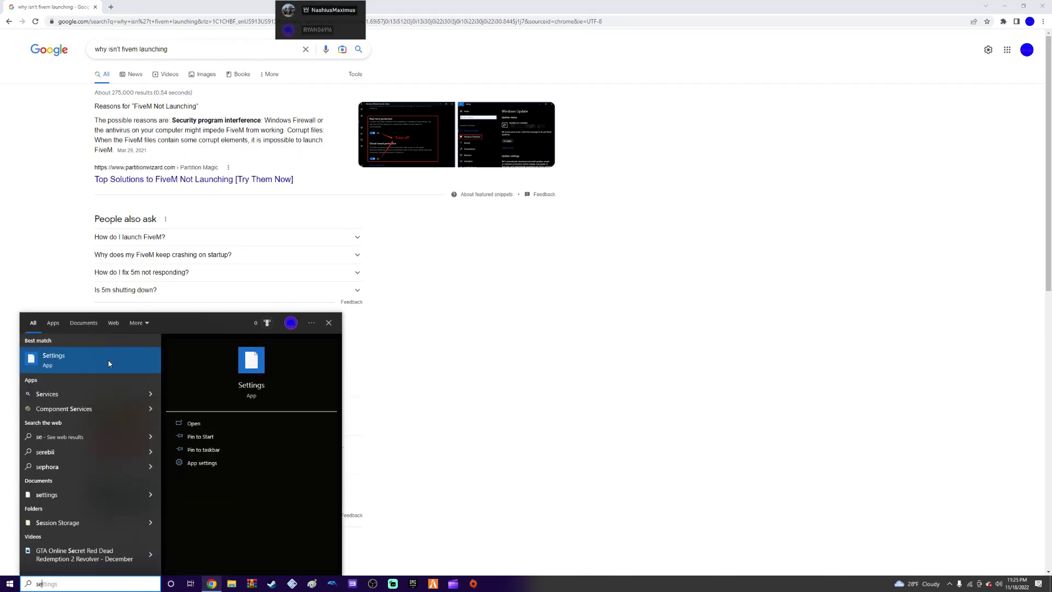
{"action": "left_click", "coordinate": [107, 360]}
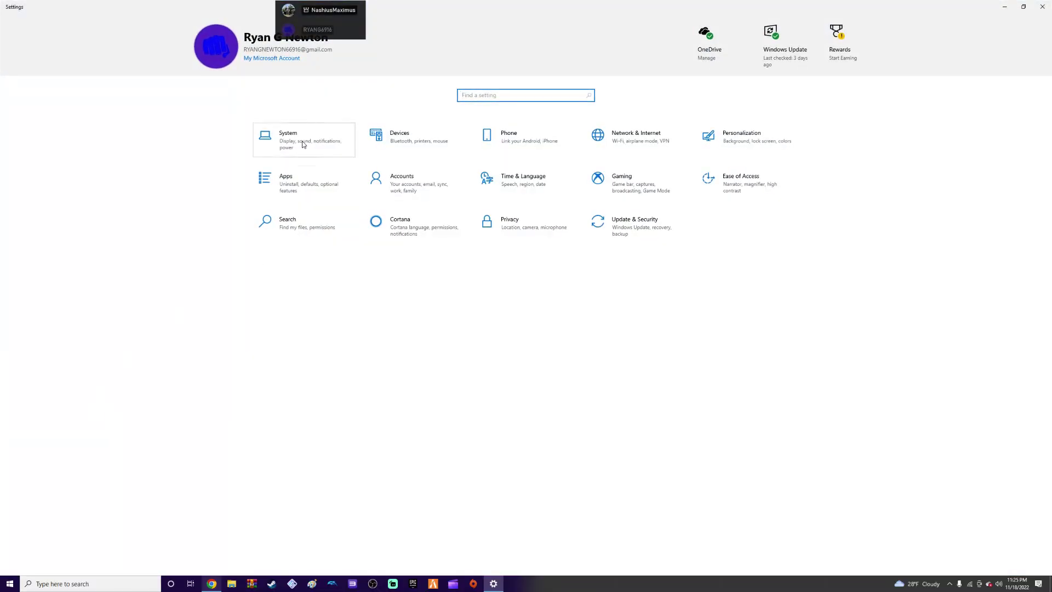
{"action": "left_click", "coordinate": [297, 140]}
{"action": "left_click", "coordinate": [62, 113]}
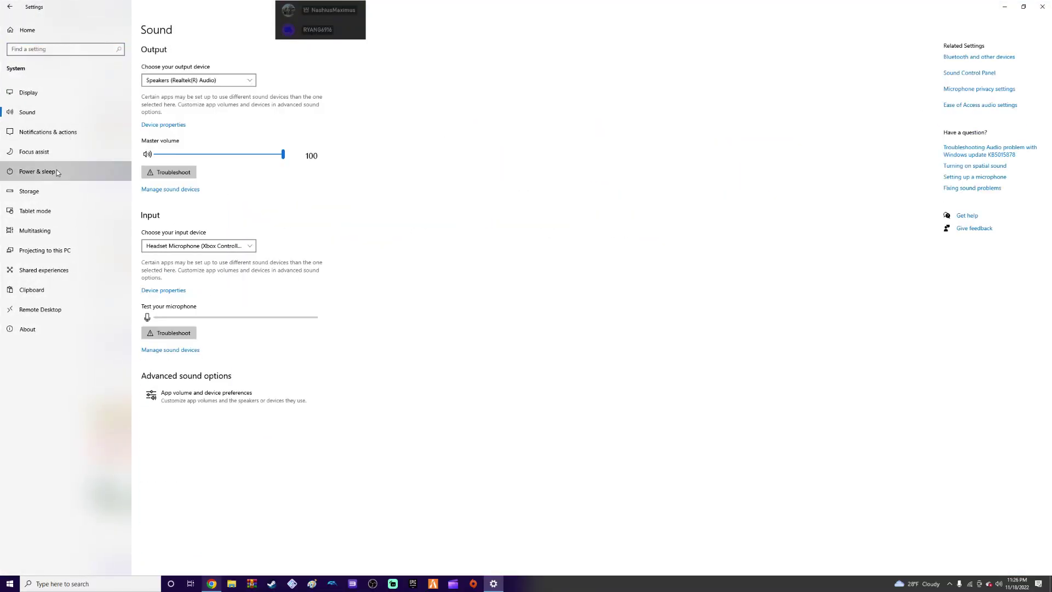
Check the Power & sleep and Display pages of the System settings, close Settings and minimise the browser
{"action": "left_click", "coordinate": [55, 171]}
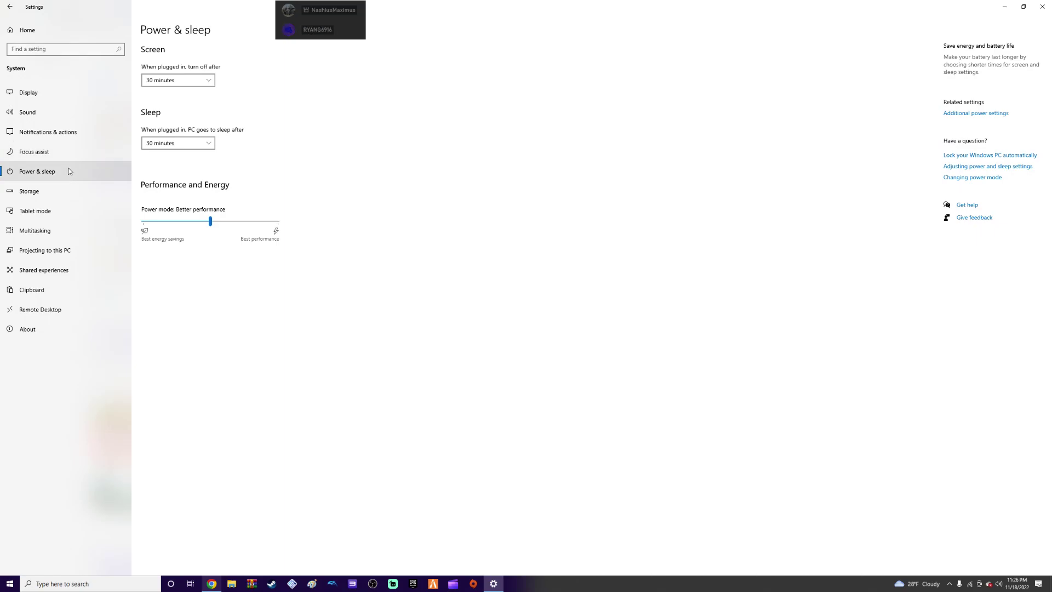
{"action": "left_click", "coordinate": [45, 93]}
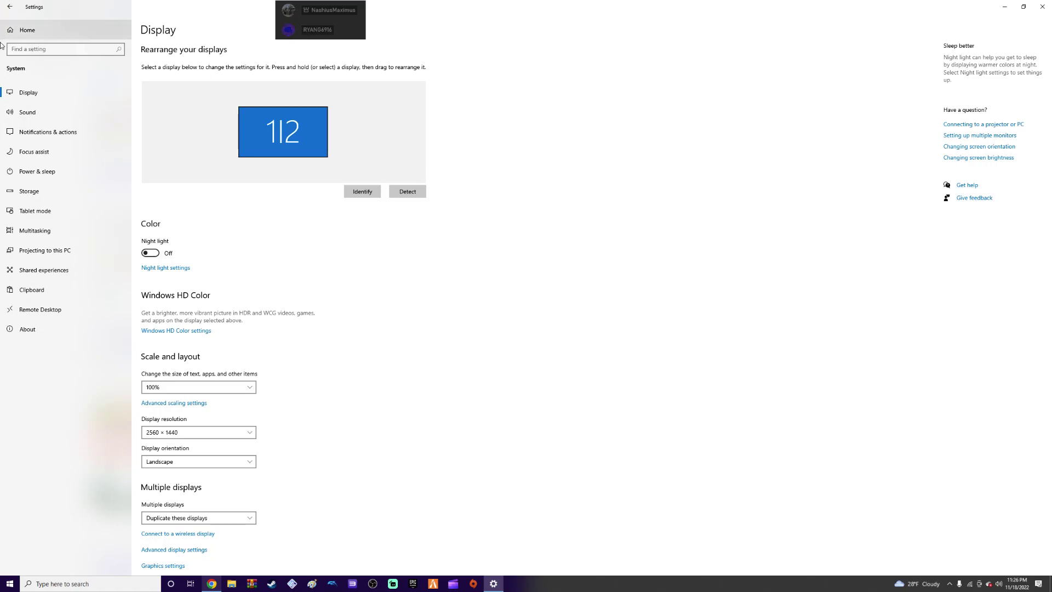
{"action": "left_click", "coordinate": [10, 6]}
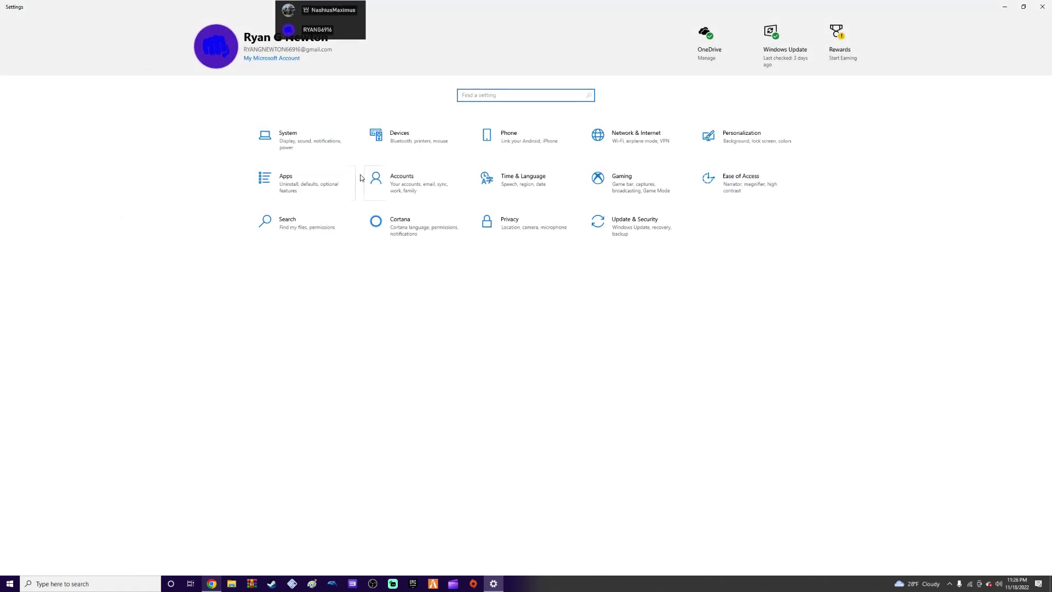
{"action": "left_click", "coordinate": [326, 141]}
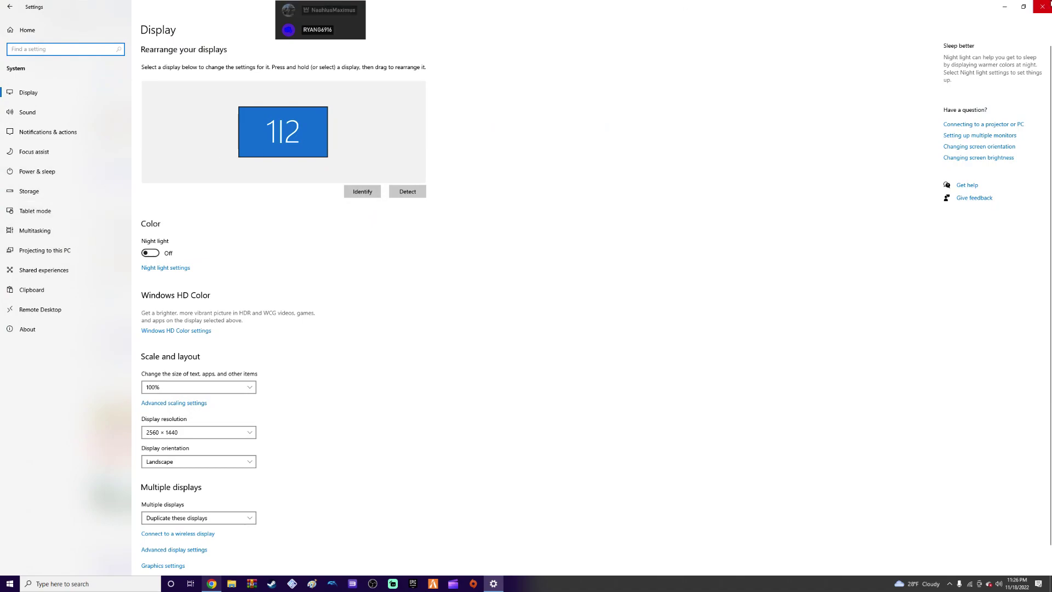
{"action": "left_click", "coordinate": [1042, 6]}
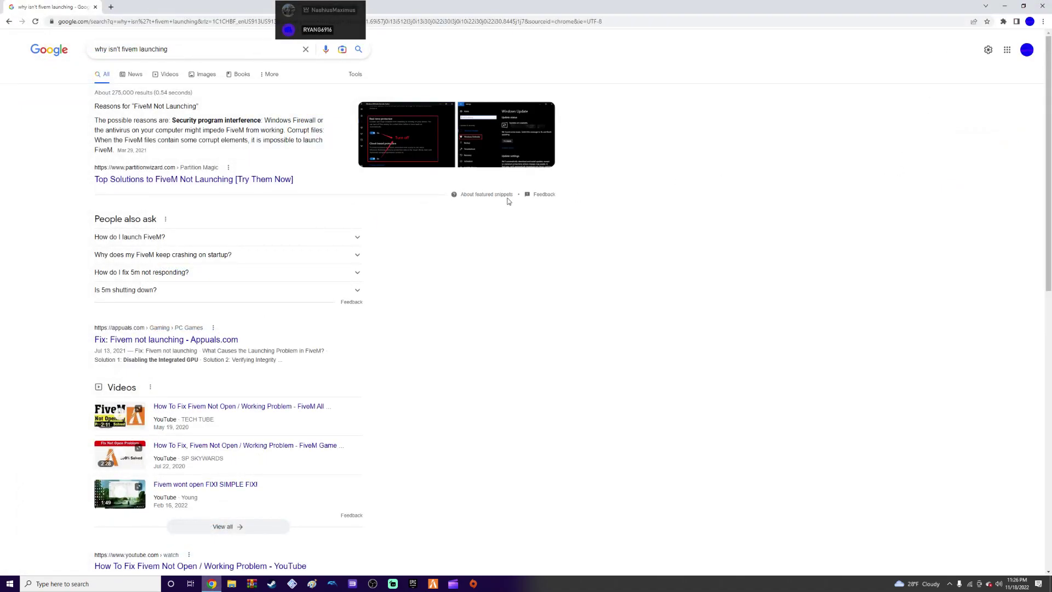
{"action": "left_click", "coordinate": [1004, 7]}
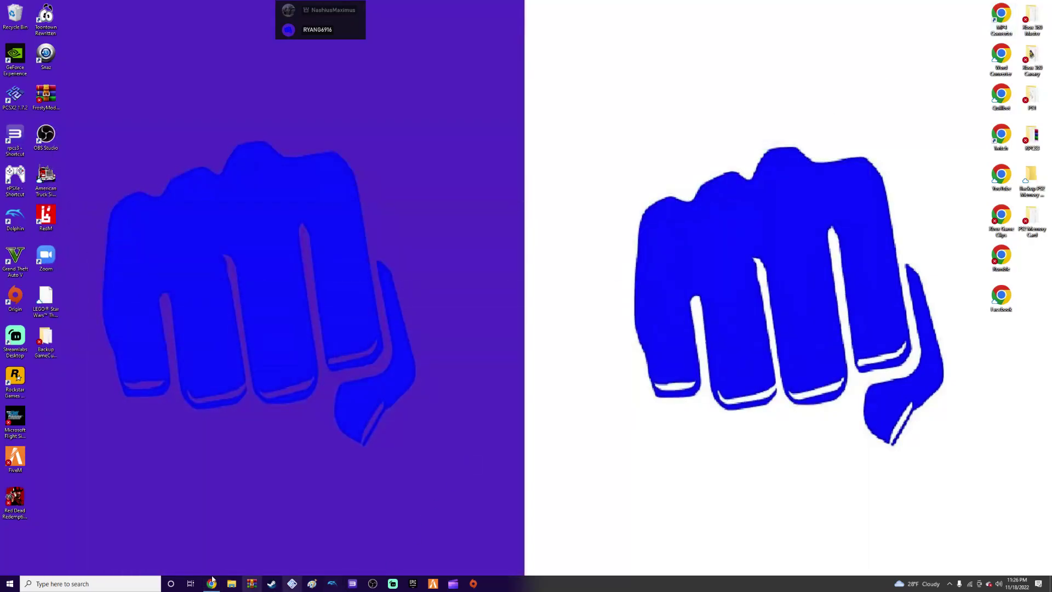
Reopen Windows Settings, view the Display page of the System category and close Settings again
{"action": "left_click", "coordinate": [91, 584]}
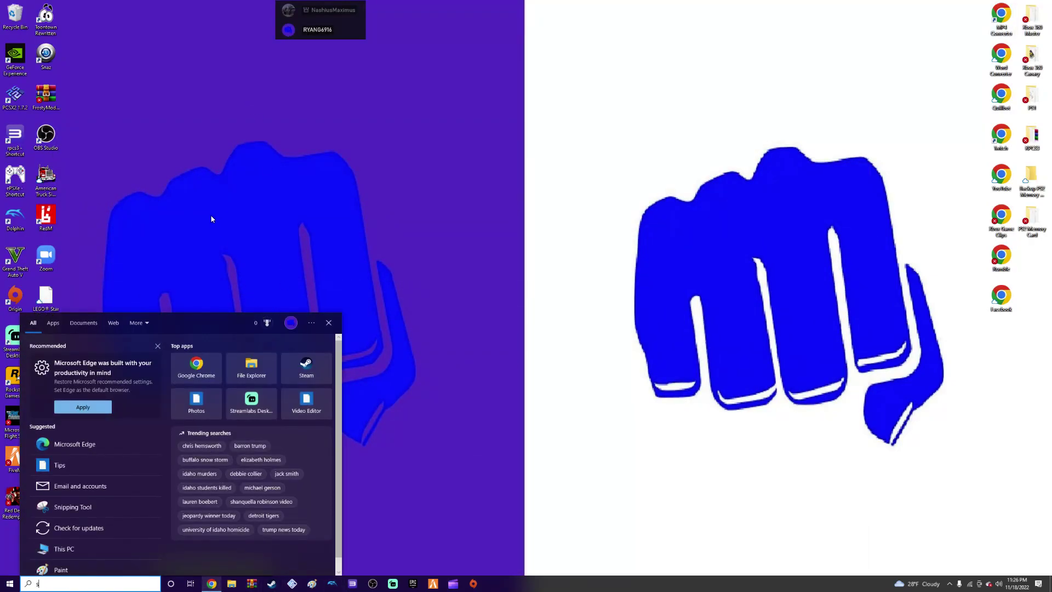
{"action": "type", "text": "se"}
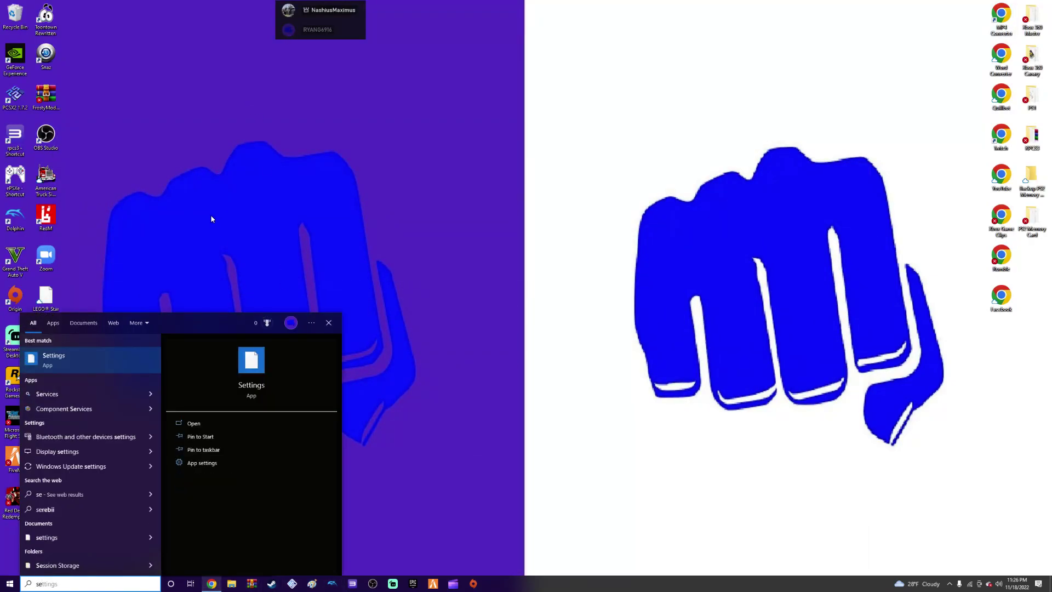
{"action": "key", "text": "Return"}
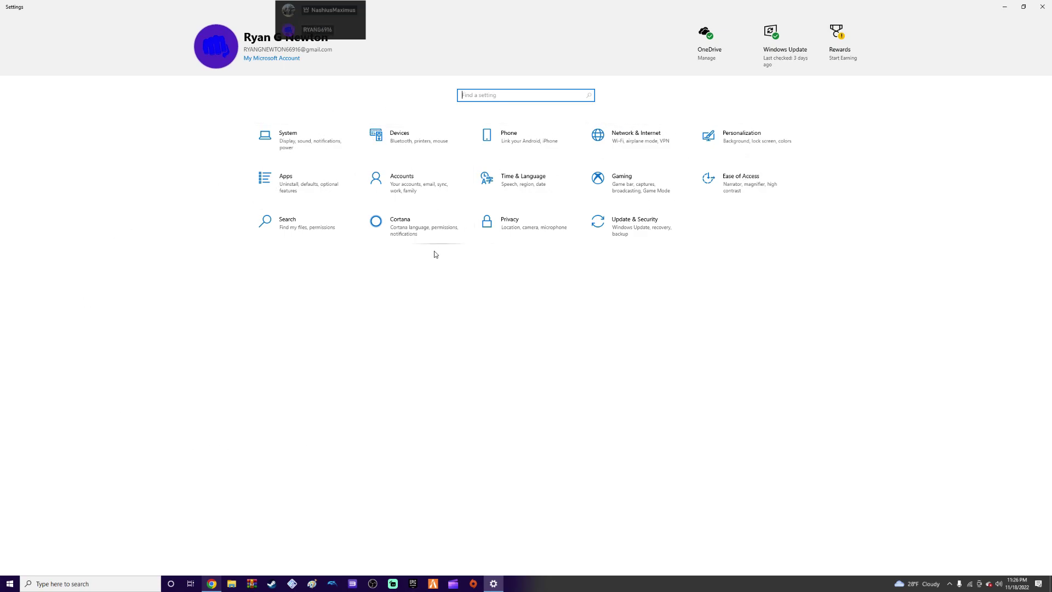
{"action": "left_click", "coordinate": [1043, 6]}
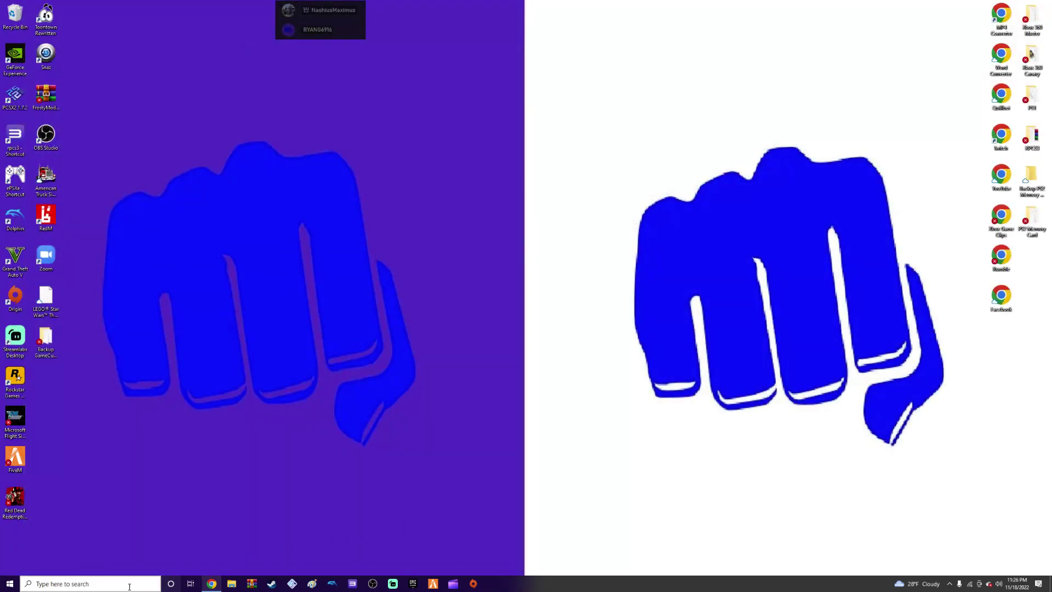
{"action": "left_click", "coordinate": [135, 583]}
{"action": "type", "text": "settings"}
{"action": "left_click", "coordinate": [83, 360]}
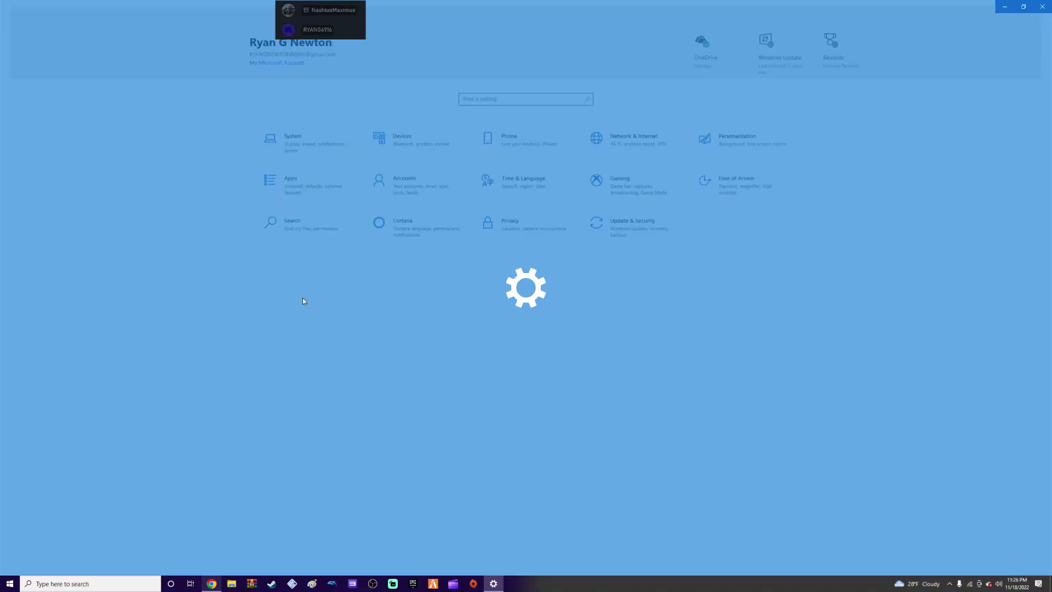
{"action": "left_click", "coordinate": [291, 141]}
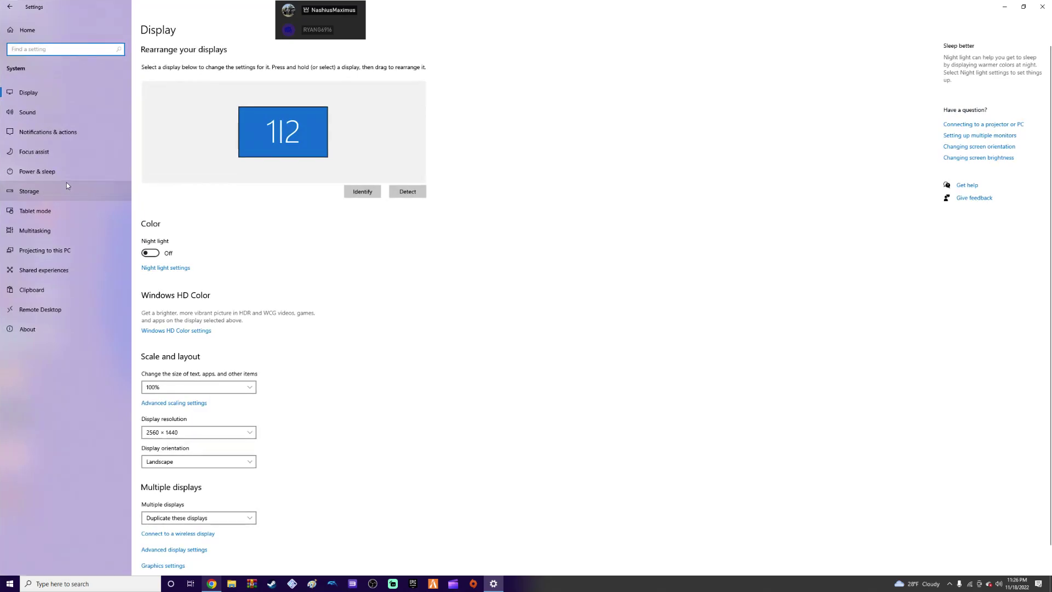
{"action": "left_click", "coordinate": [1042, 7]}
{"action": "left_click", "coordinate": [121, 589]}
{"action": "left_click", "coordinate": [349, 548]}
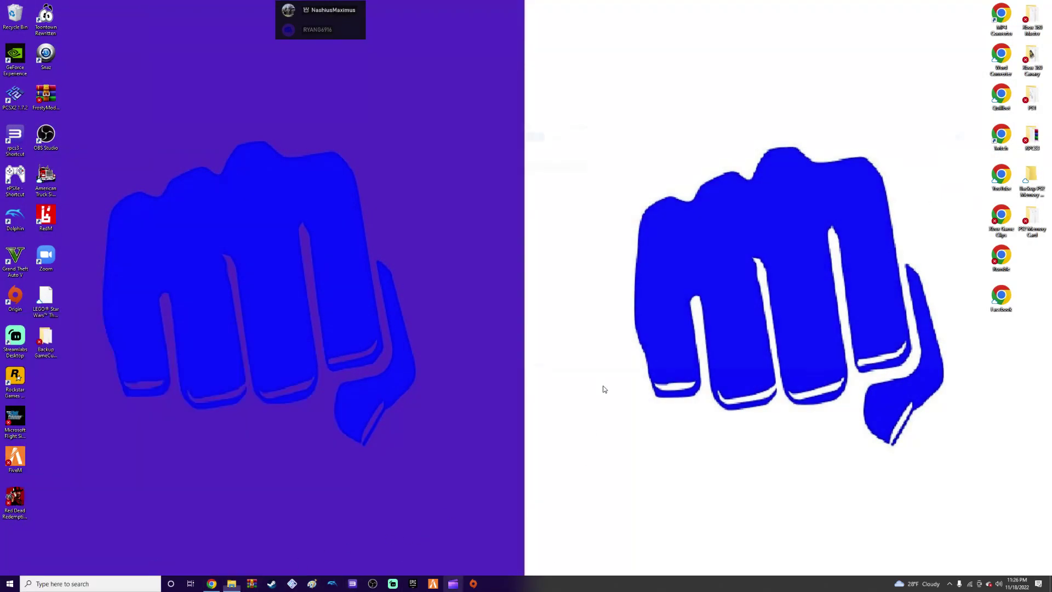
Review the FiveM (1) application's properties in the Downloads folder, including its general information and advanced attributes
{"action": "left_click", "coordinate": [546, 185]}
{"action": "right_click", "coordinate": [657, 183]}
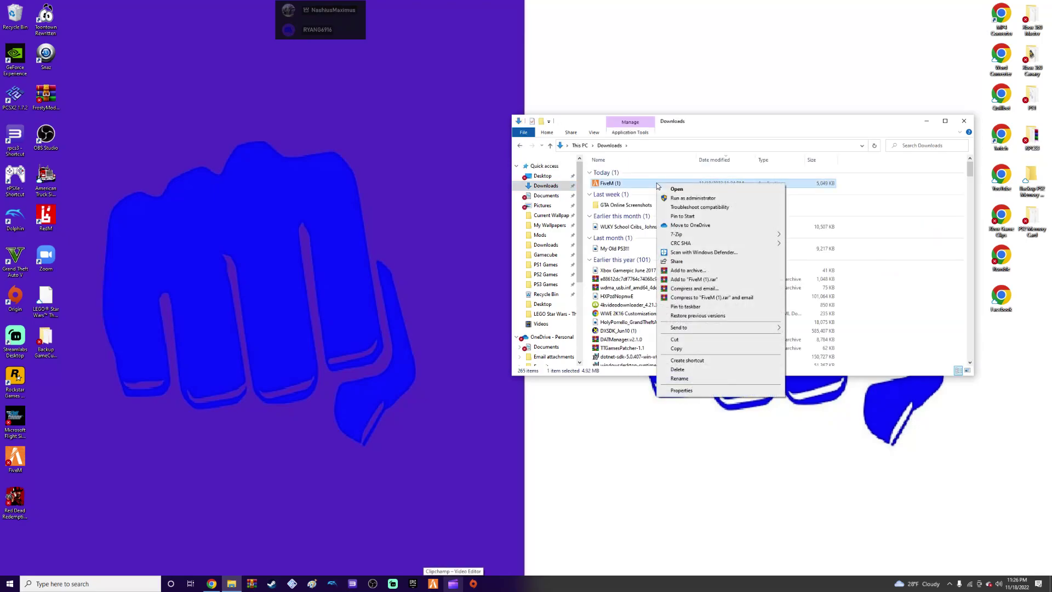
{"action": "left_click", "coordinate": [682, 390]}
{"action": "left_click", "coordinate": [727, 204]}
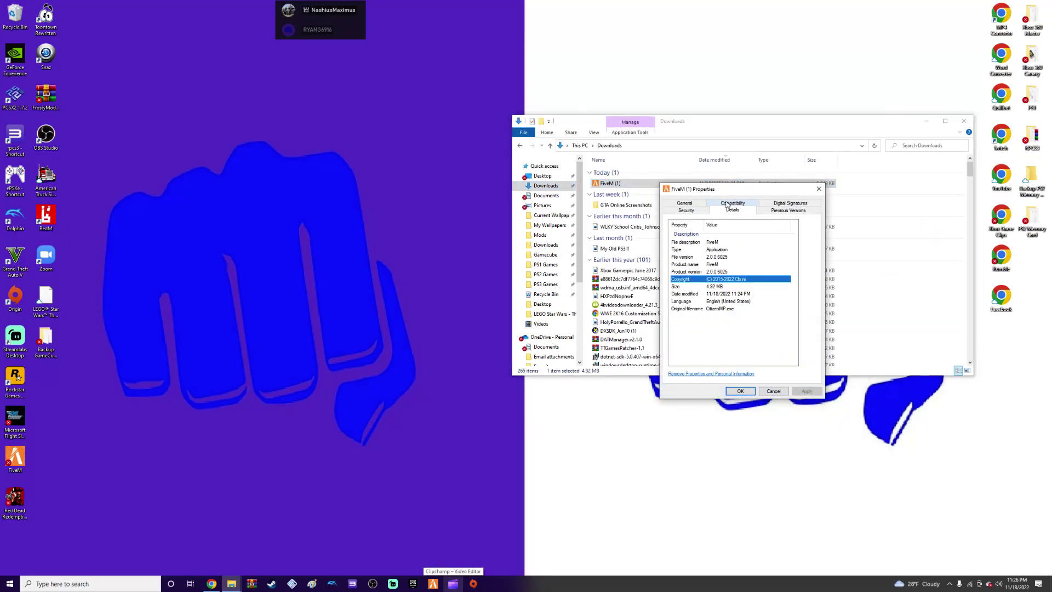
{"action": "left_click", "coordinate": [687, 202]}
{"action": "left_click", "coordinate": [784, 345]}
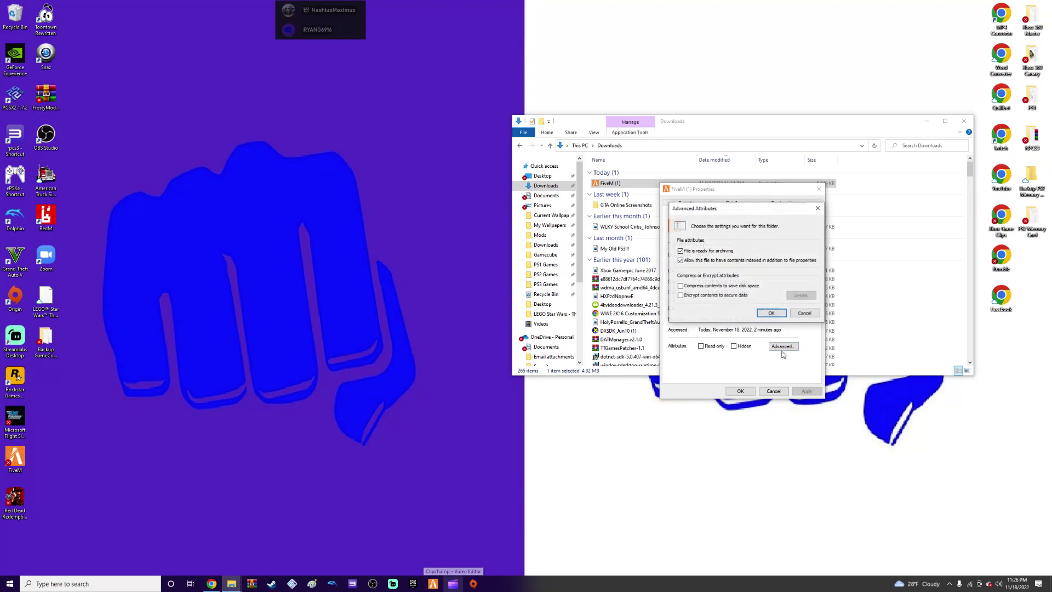
{"action": "left_click", "coordinate": [771, 313]}
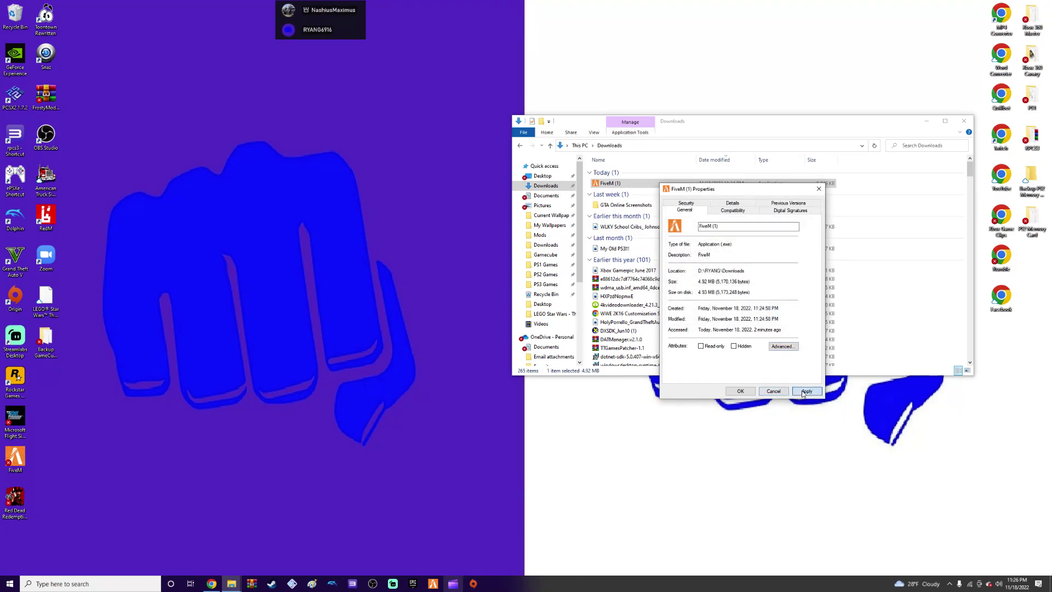
{"action": "left_click", "coordinate": [741, 391]}
Run FiveM (1) from the Downloads folder, launch FiveM from the desktop and close the folder window
{"action": "double_click", "coordinate": [666, 184]}
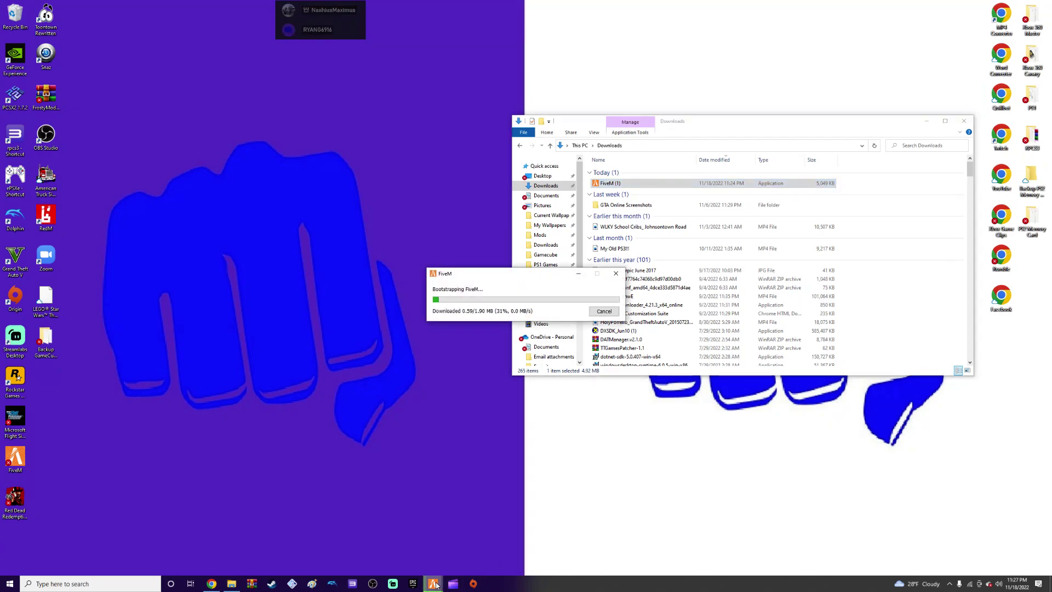
{"action": "double_click", "coordinate": [13, 457]}
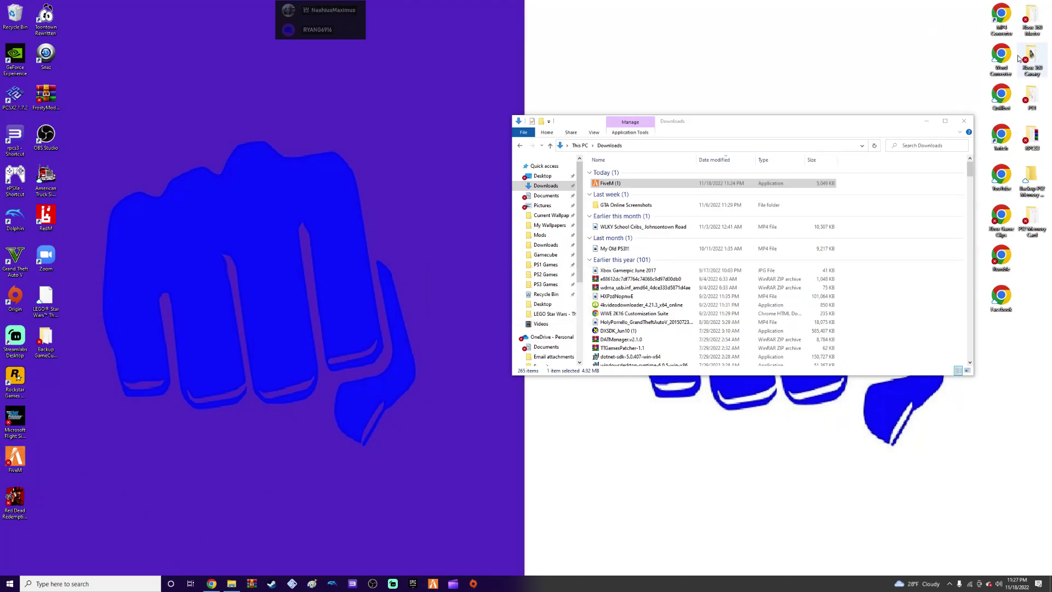
{"action": "left_click", "coordinate": [964, 121]}
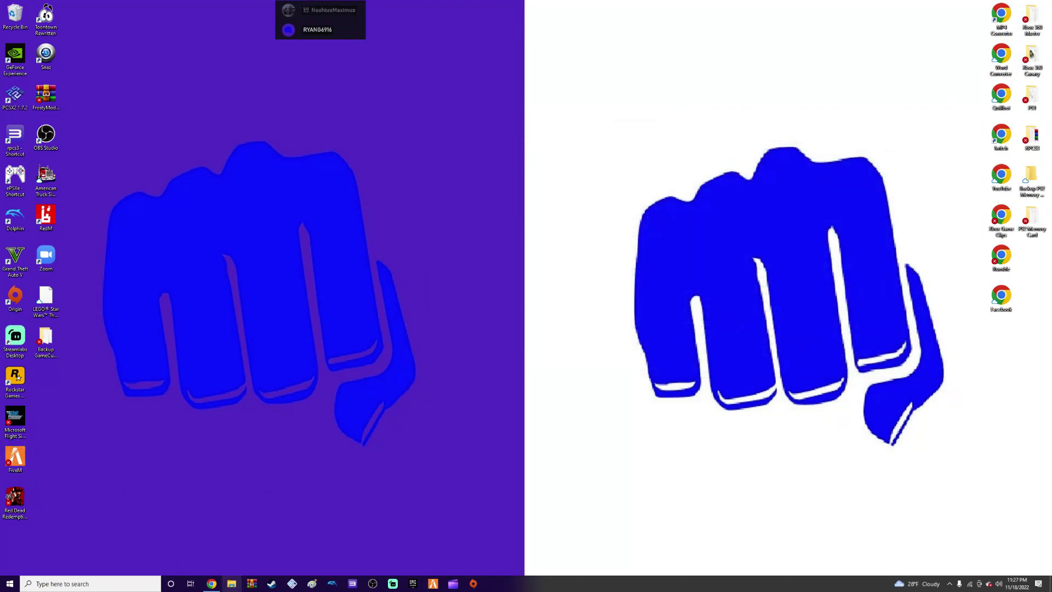
Switch to Steam, launch Grand Theft Auto V with the Play Grand Theft Auto V option and minimise Steam
{"action": "left_click", "coordinate": [271, 584]}
{"action": "mouse_move", "coordinate": [64, 34]}
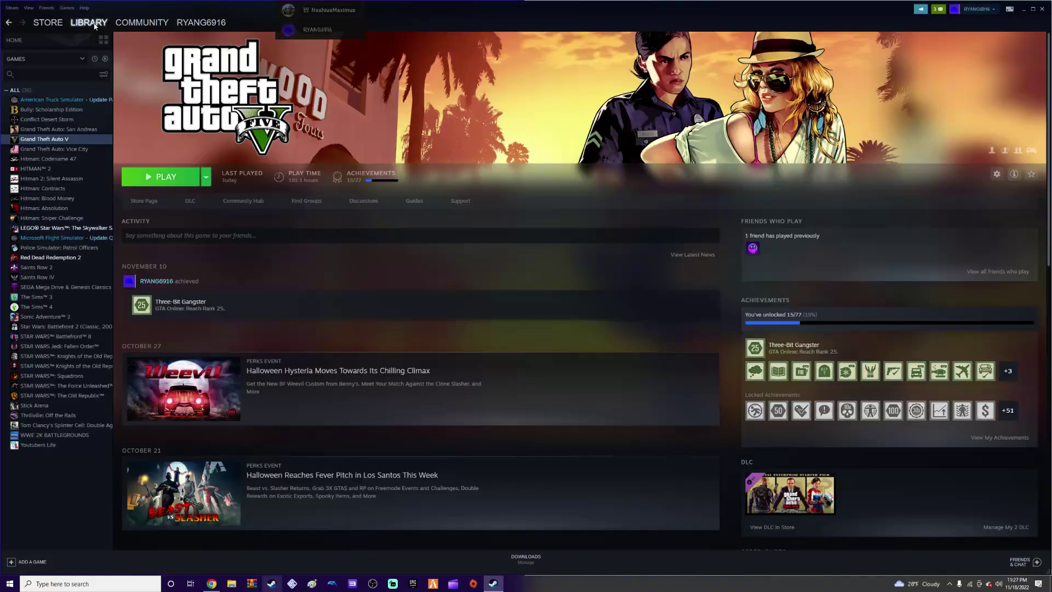
{"action": "left_click", "coordinate": [158, 177]}
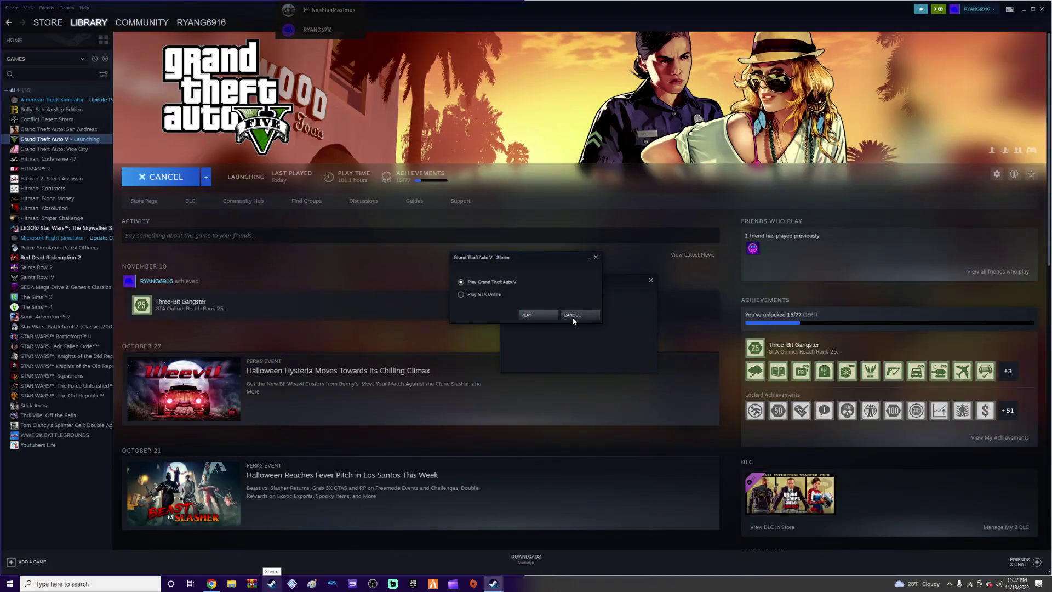
{"action": "left_click", "coordinate": [539, 314]}
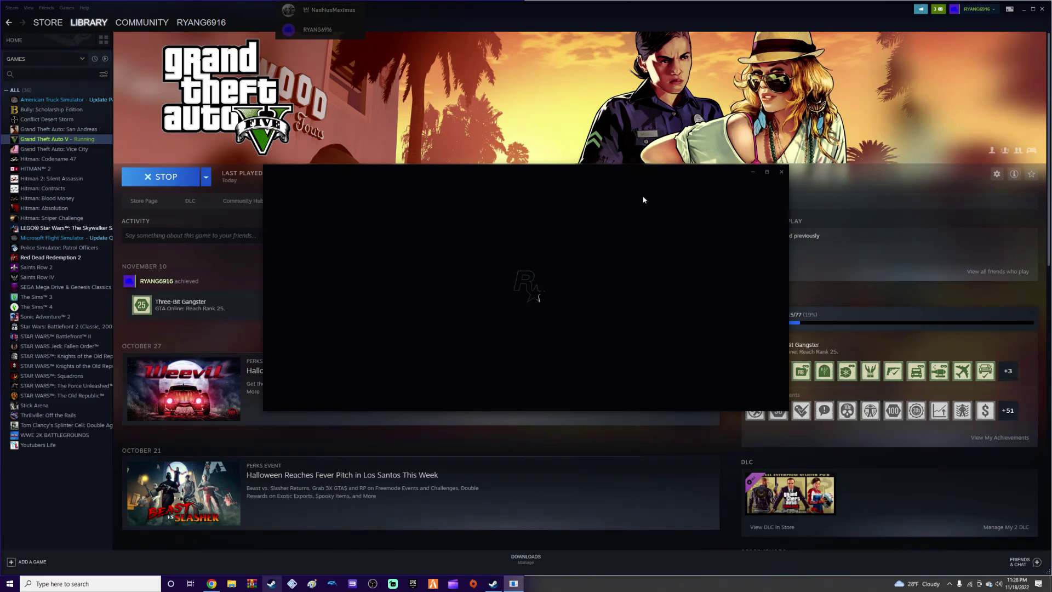
{"action": "left_click", "coordinate": [1024, 10]}
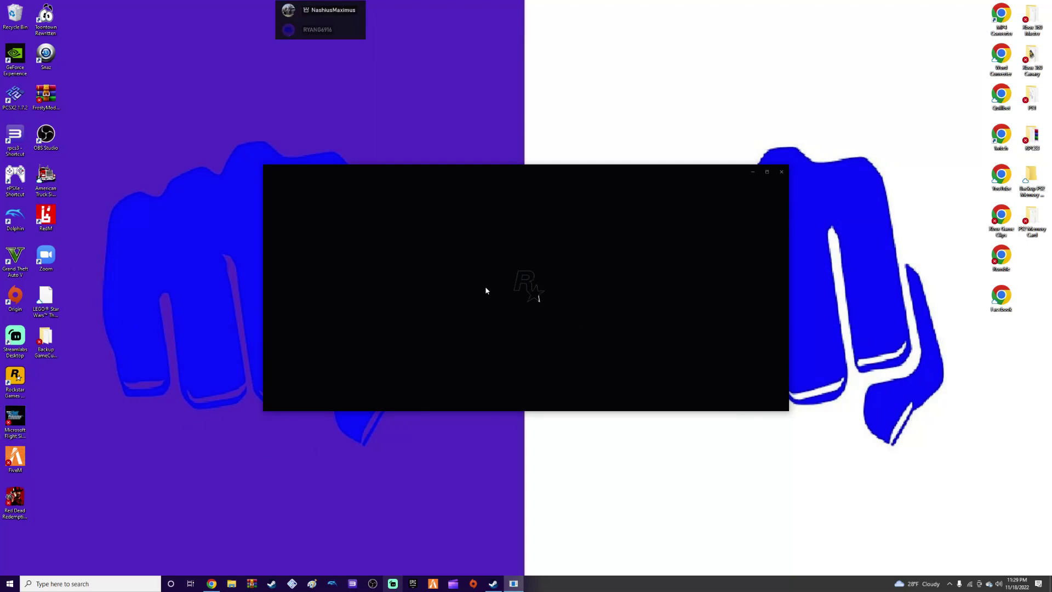
Search Windows for "roc" and open the Rockstar Games Launcher
{"action": "left_click", "coordinate": [767, 172]}
{"action": "left_click", "coordinate": [1021, 10]}
{"action": "left_click", "coordinate": [90, 584]}
{"action": "type", "text": "r"}
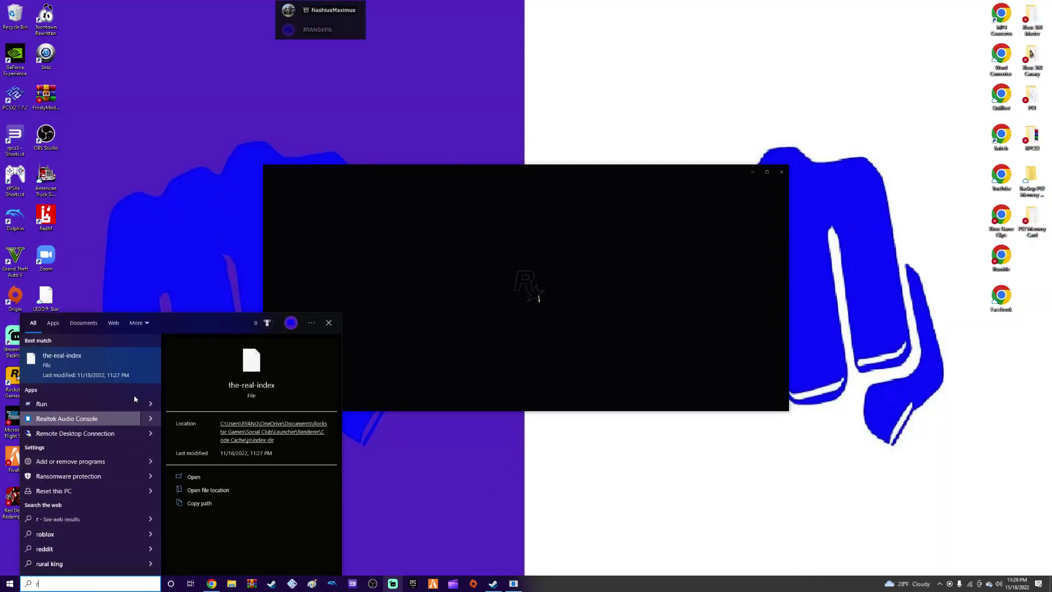
{"action": "type", "text": "oc"}
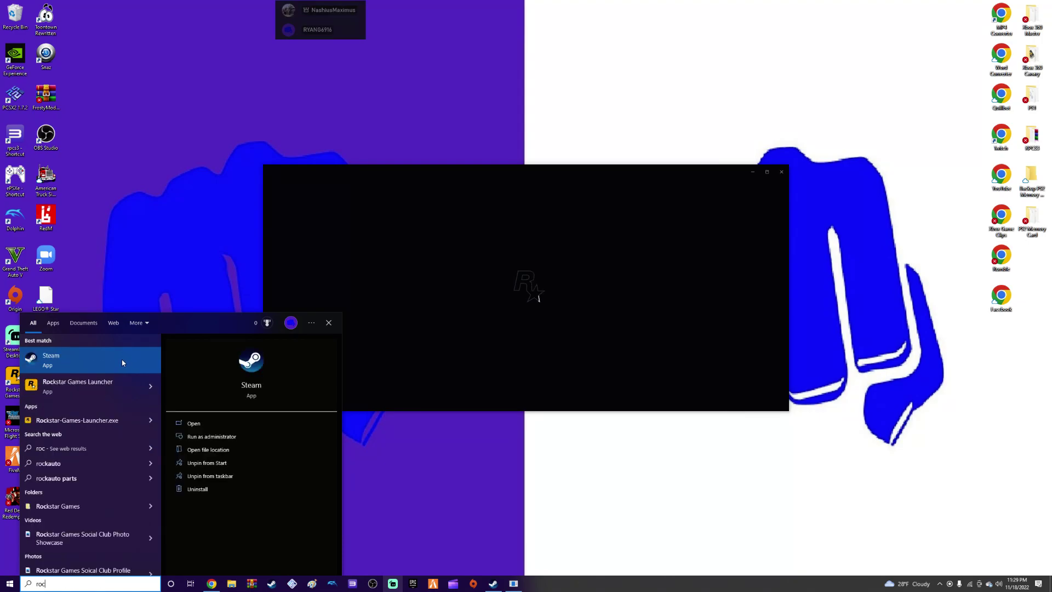
{"action": "left_click", "coordinate": [110, 396]}
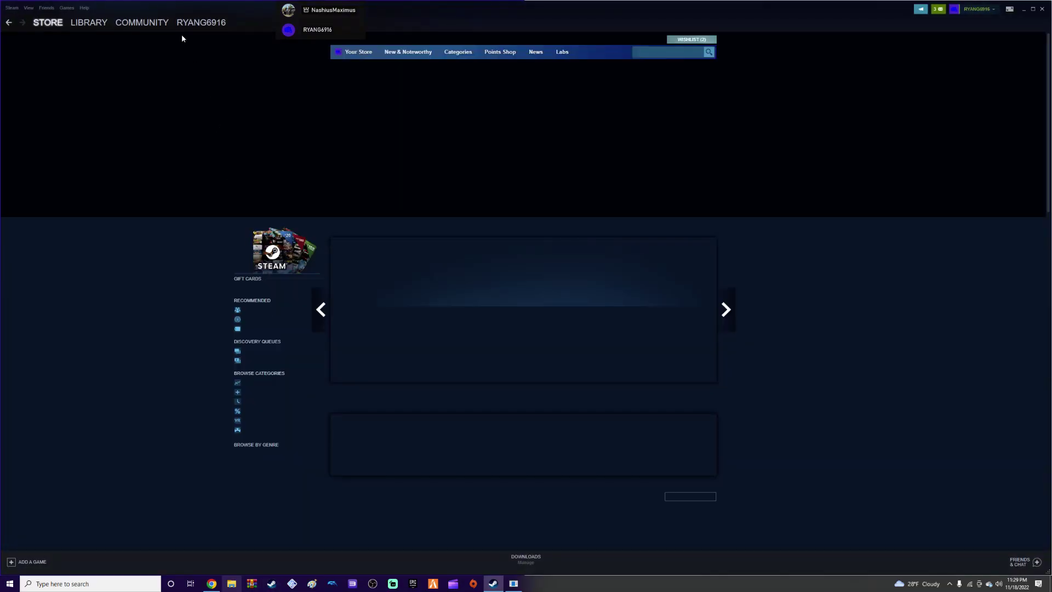
Look at the management options of Grand Theft Auto V in the Steam library, minimise Steam and close the Rockstar loading window
{"action": "left_click", "coordinate": [91, 24]}
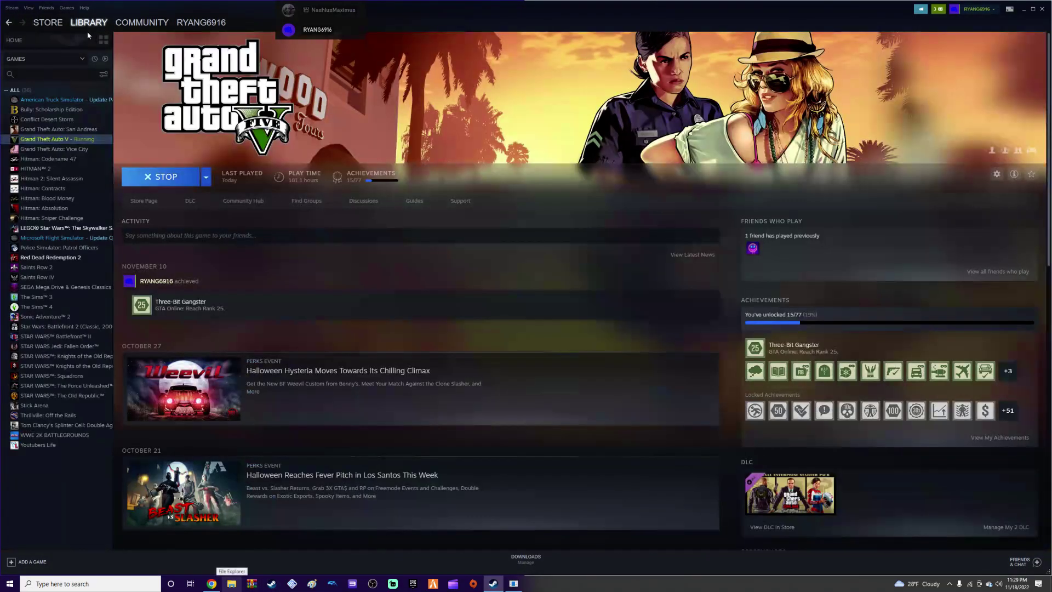
{"action": "right_click", "coordinate": [91, 141]}
{"action": "mouse_move", "coordinate": [114, 180]}
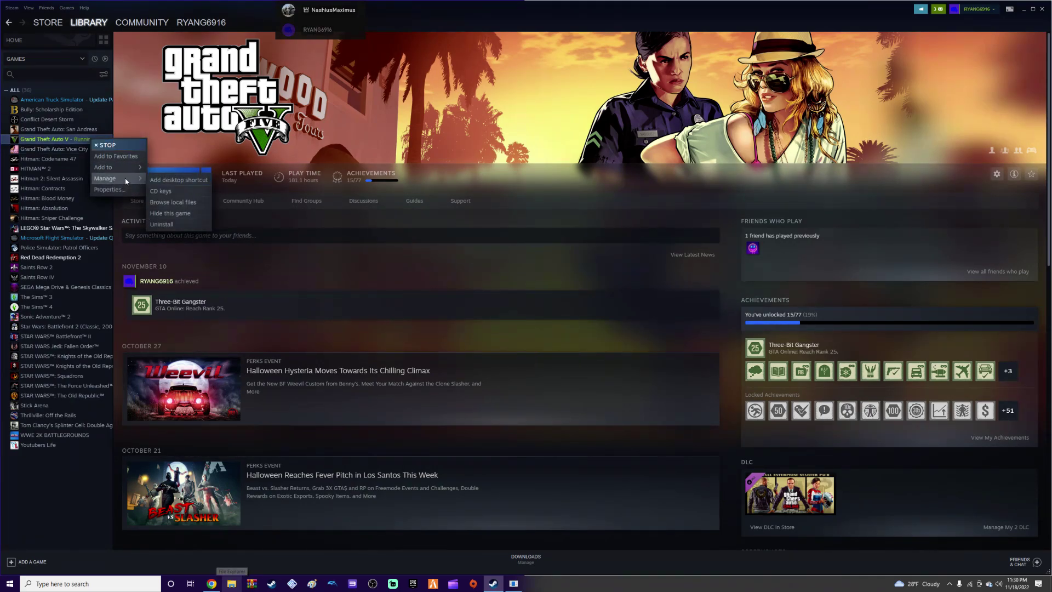
{"action": "left_click", "coordinate": [504, 281]}
{"action": "left_click", "coordinate": [1024, 9]}
{"action": "left_click", "coordinate": [780, 171]}
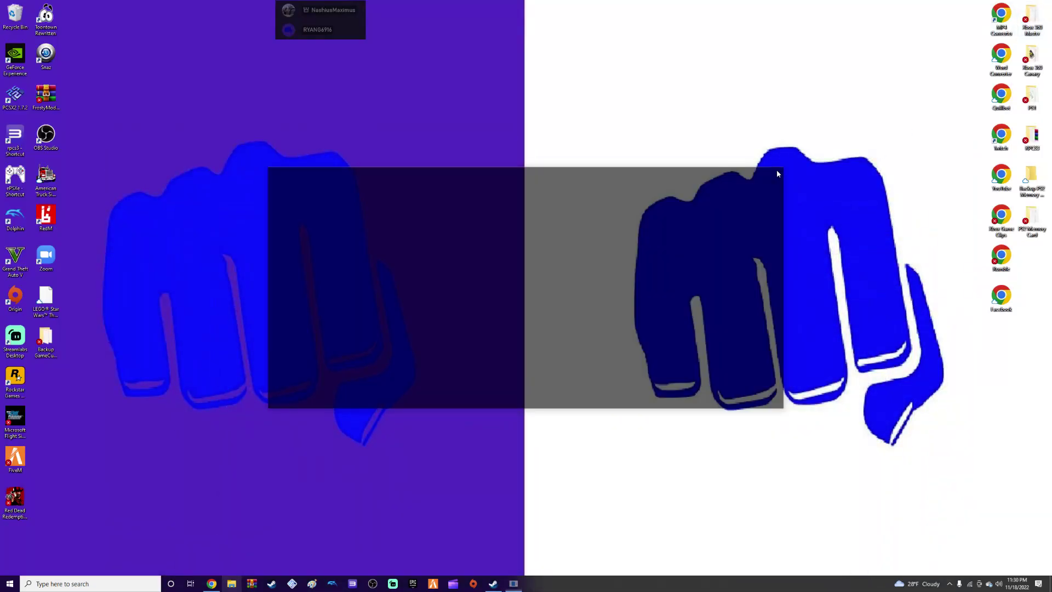
Return to Steam, open the properties of Grand Theft Auto V and verify the integrity of its game files
{"action": "left_click", "coordinate": [493, 584]}
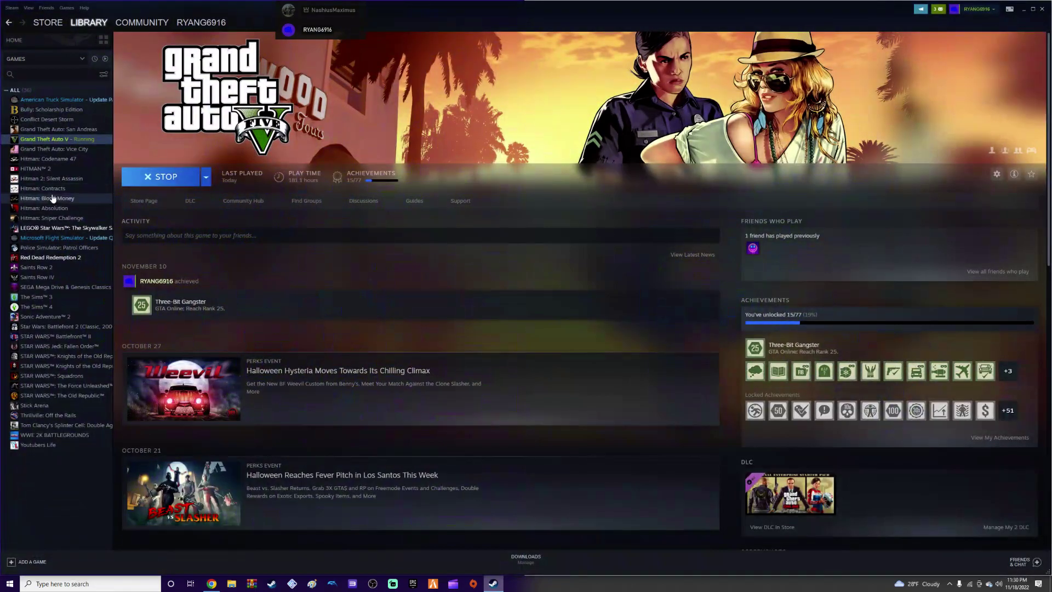
{"action": "right_click", "coordinate": [80, 143]}
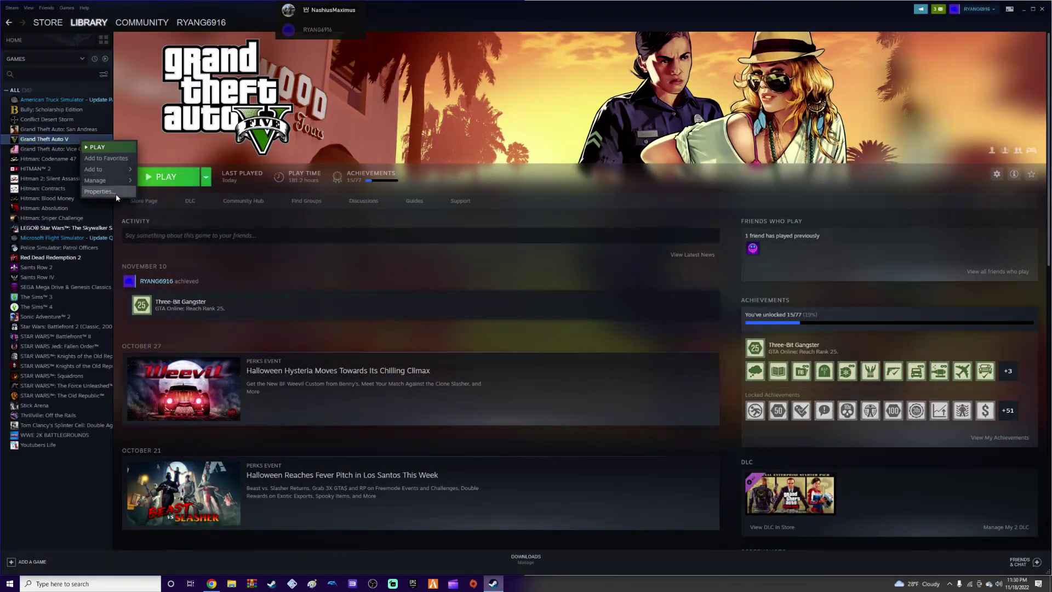
{"action": "left_click", "coordinate": [117, 192]}
{"action": "left_click", "coordinate": [378, 221]}
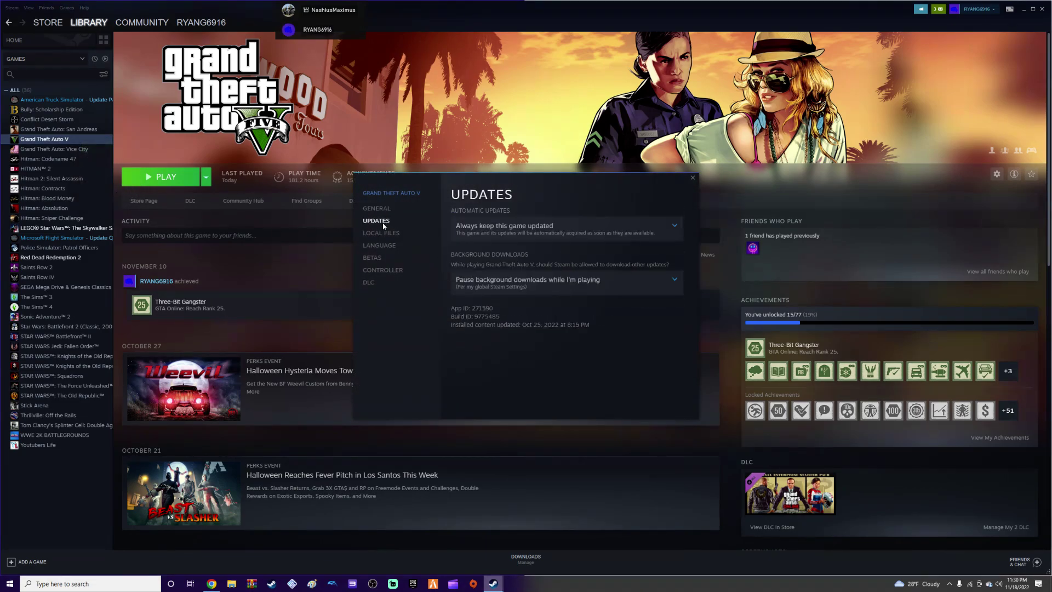
{"action": "left_click", "coordinate": [390, 234]}
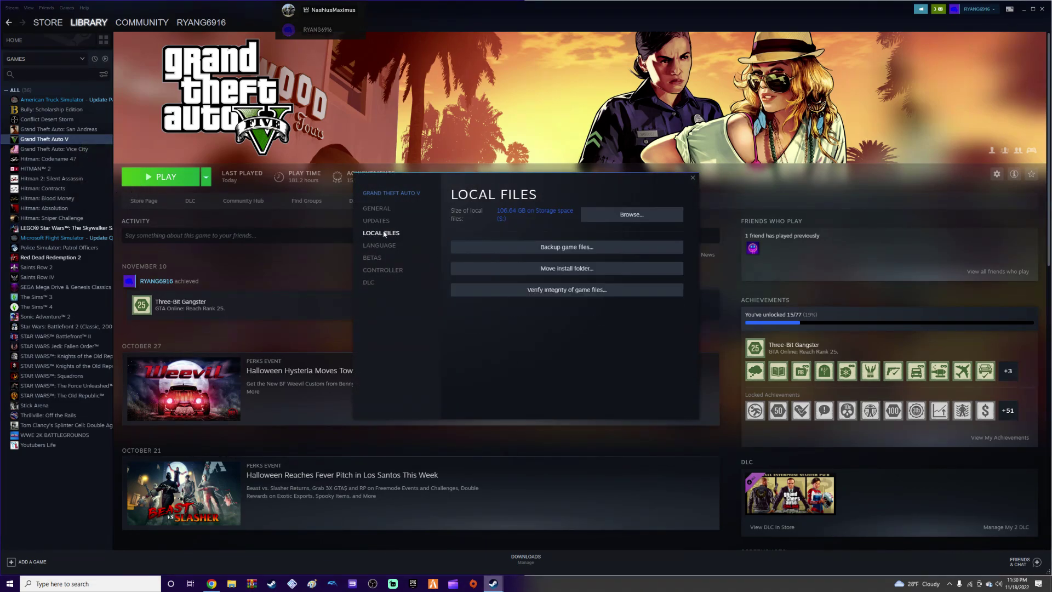
{"action": "left_click", "coordinate": [578, 291]}
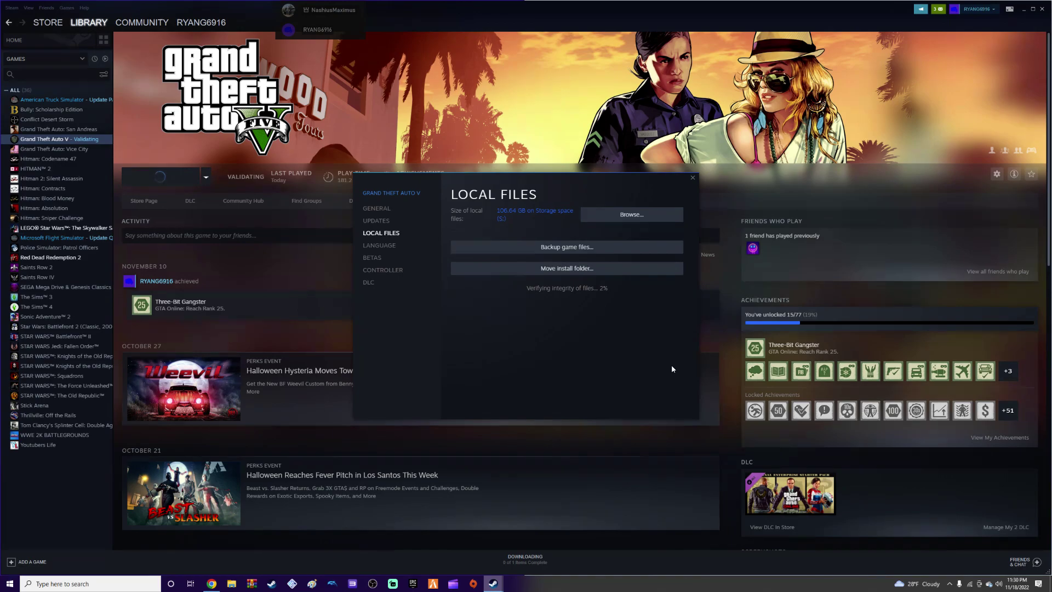
Minimise Steam, close the Grand Theft Auto V properties window and briefly check the game's validation status in the library
{"action": "left_click", "coordinate": [1024, 9]}
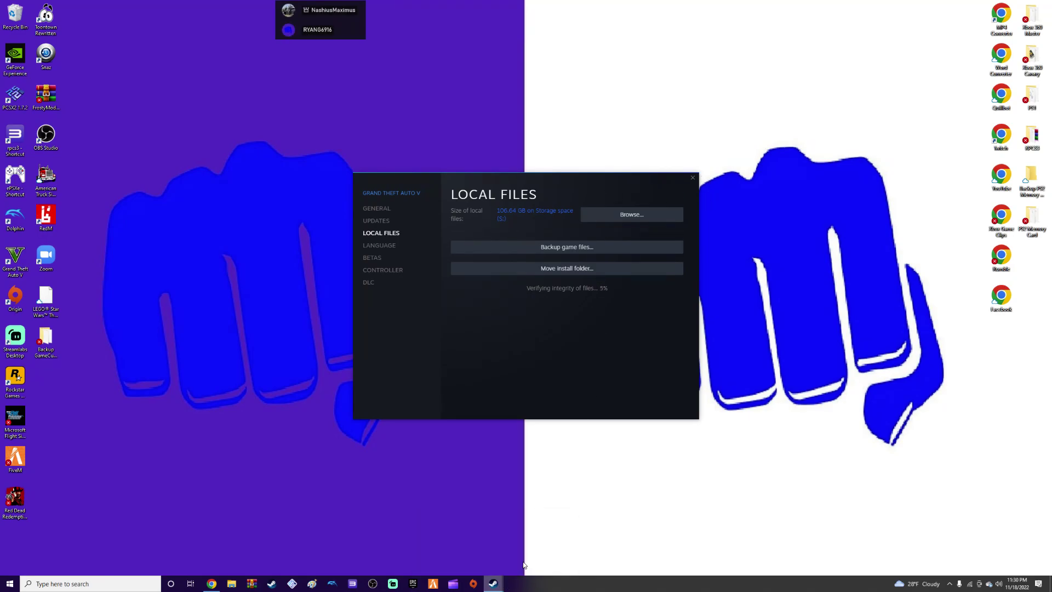
{"action": "left_click_drag", "start_coordinate": [451, 209], "coordinate": [426, 159]}
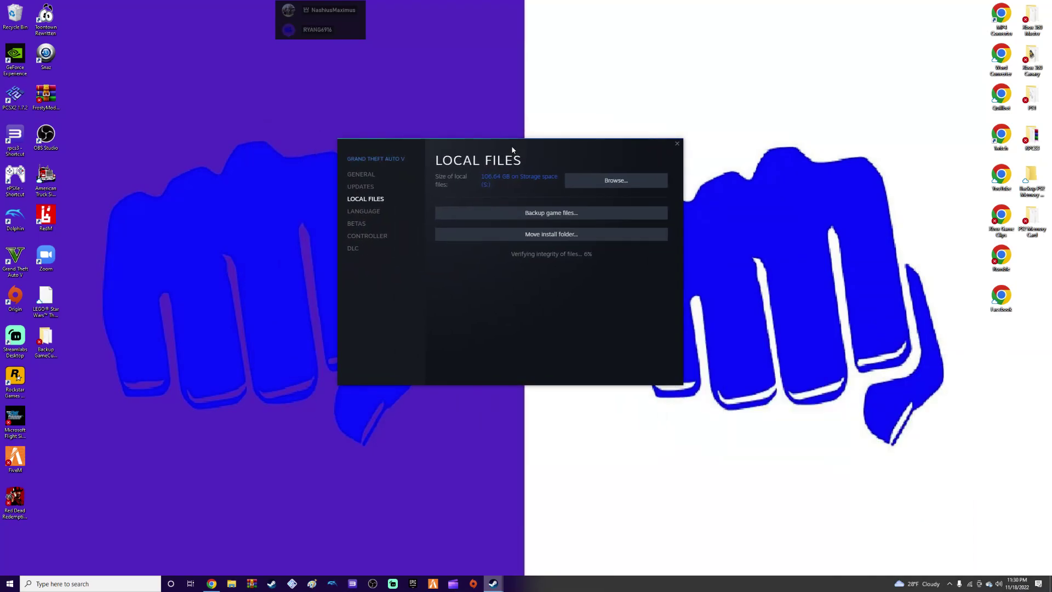
{"action": "left_click", "coordinate": [678, 144]}
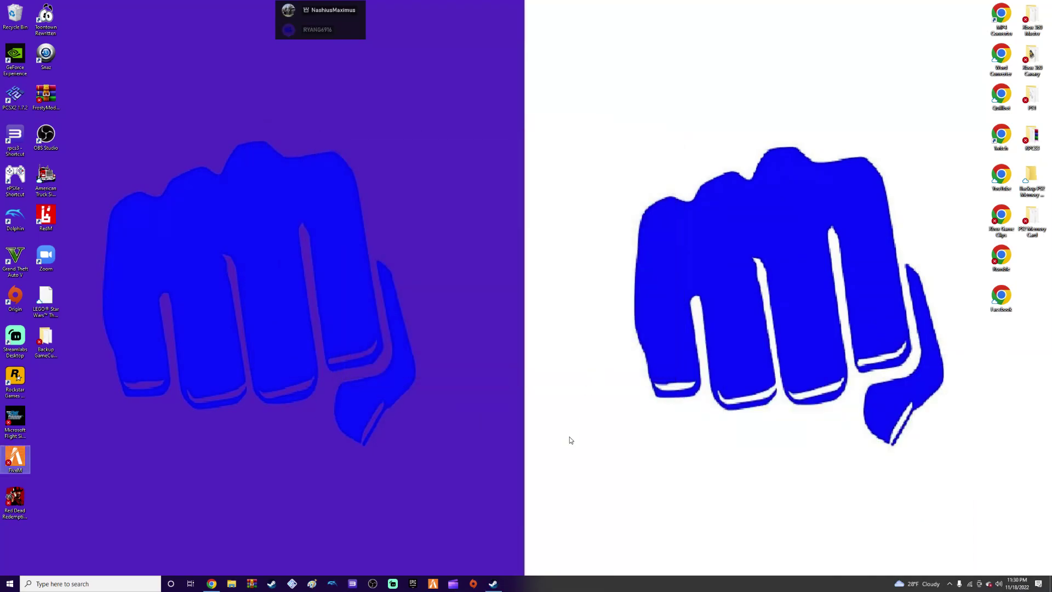
{"action": "left_click", "coordinate": [493, 584]}
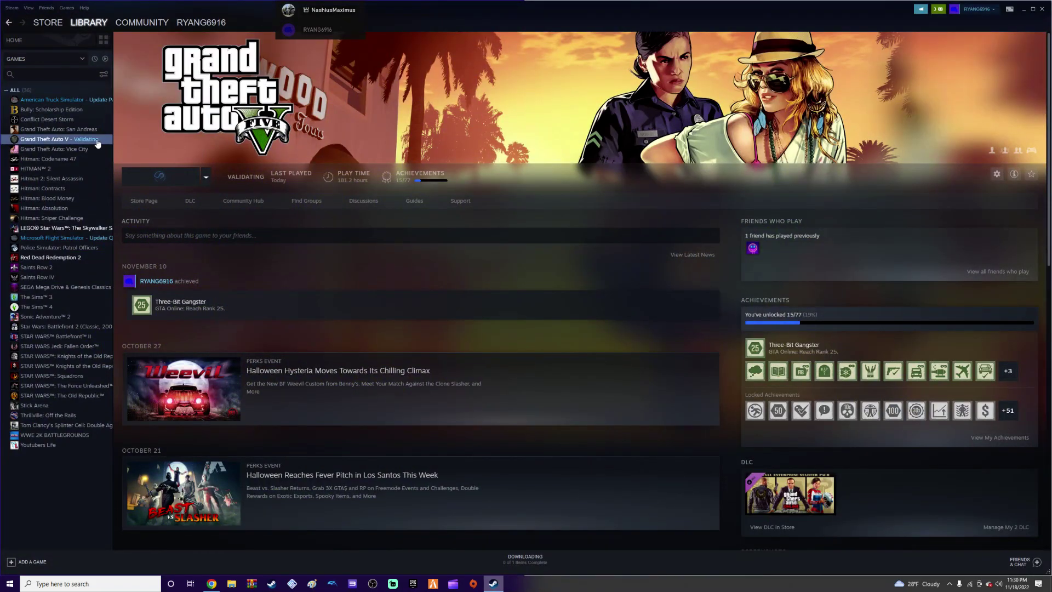
{"action": "left_click", "coordinate": [1031, 10]}
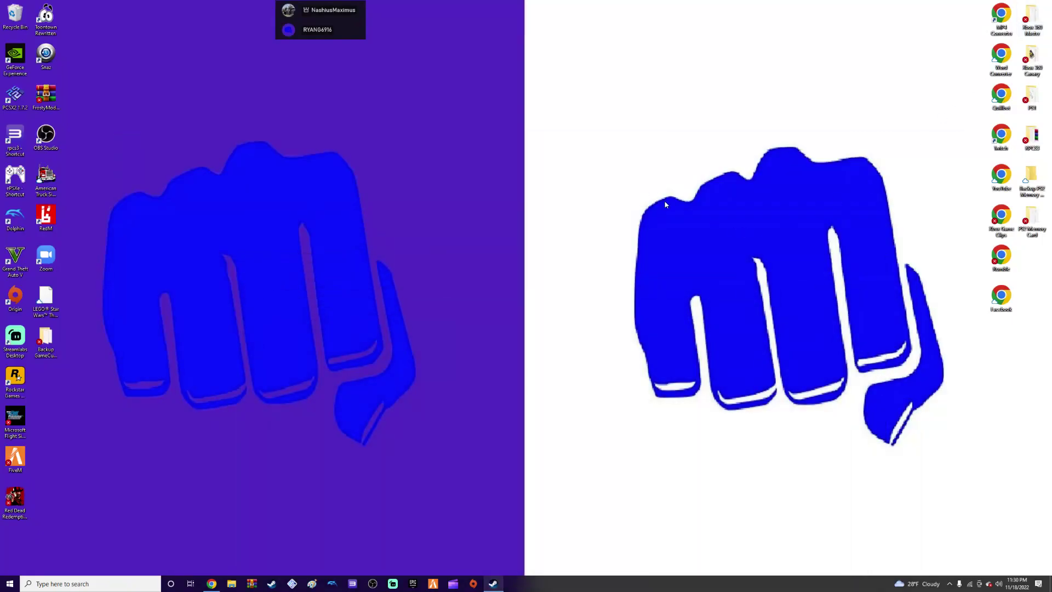
Open the GeForce Experience overlay, check the system sound and microphone levels in its audio settings and close it
{"action": "key", "text": "alt+z"}
{"action": "left_click", "coordinate": [853, 198]}
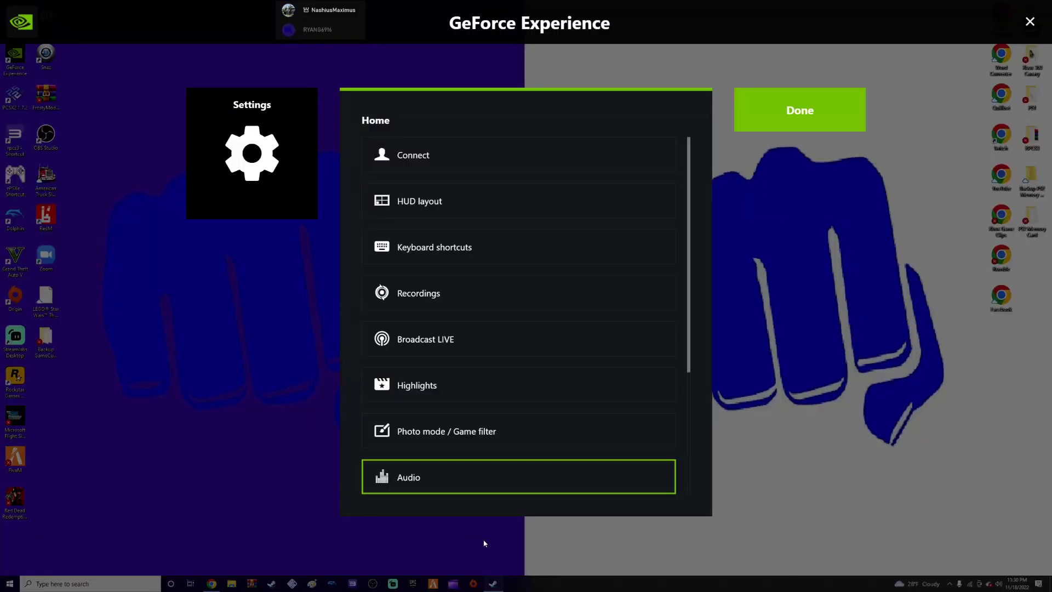
{"action": "left_click", "coordinate": [485, 480]}
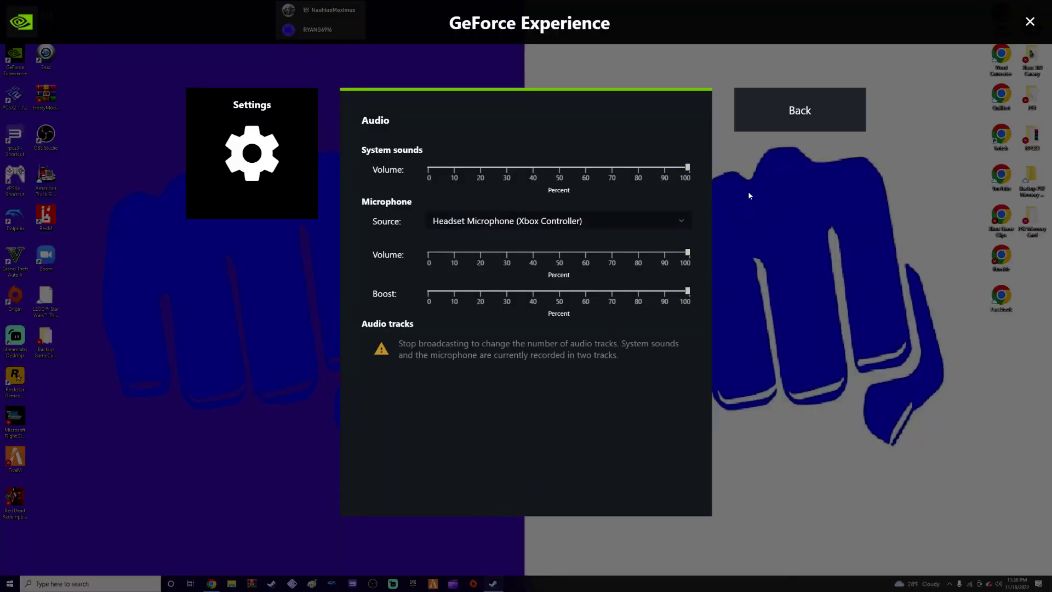
{"action": "left_click", "coordinate": [766, 127]}
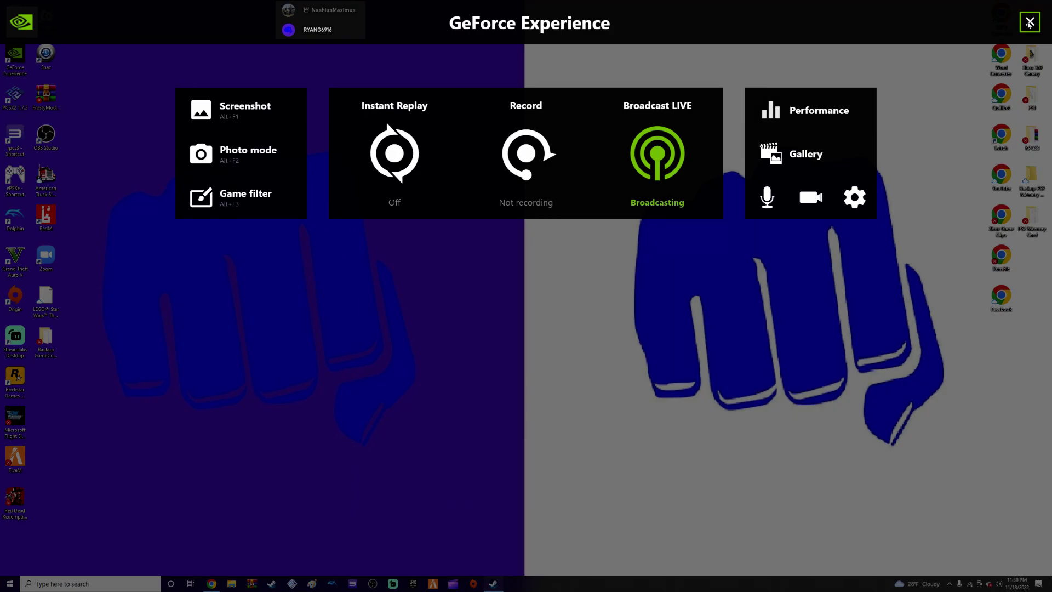
{"action": "left_click", "coordinate": [1029, 23]}
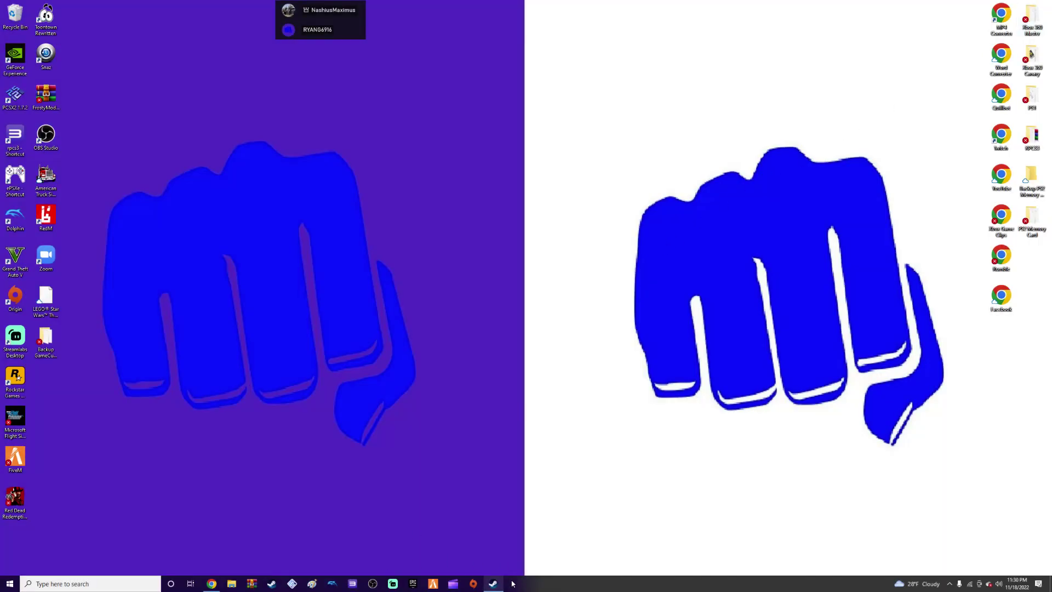
Return to Steam to check whether Grand Theft Auto V is still validating, and minimise the window
{"action": "left_click", "coordinate": [493, 583]}
{"action": "left_click", "coordinate": [494, 584]}
{"action": "left_click", "coordinate": [499, 585]}
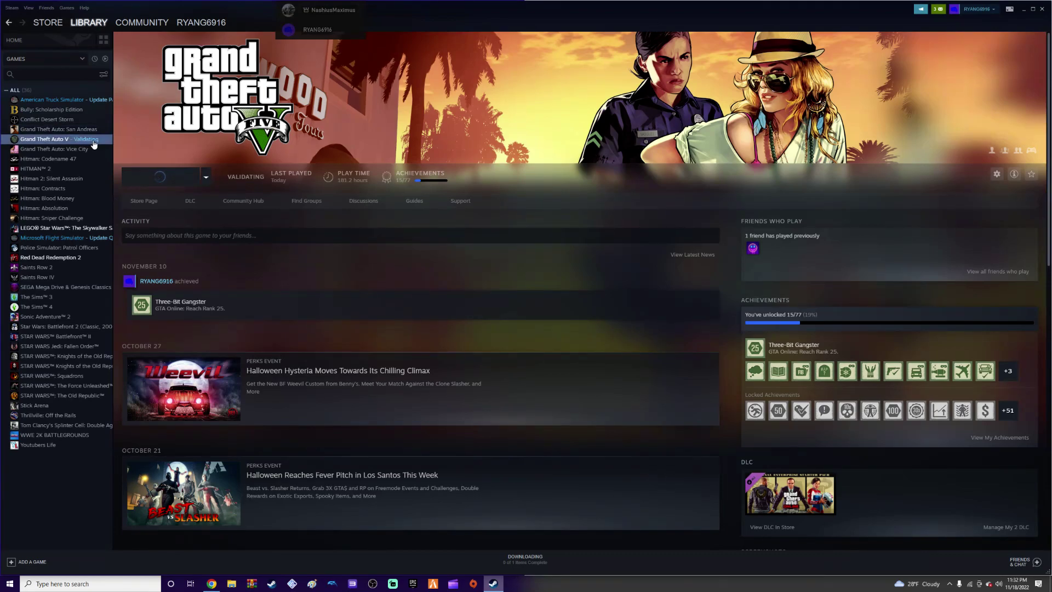
{"action": "left_click", "coordinate": [1022, 9]}
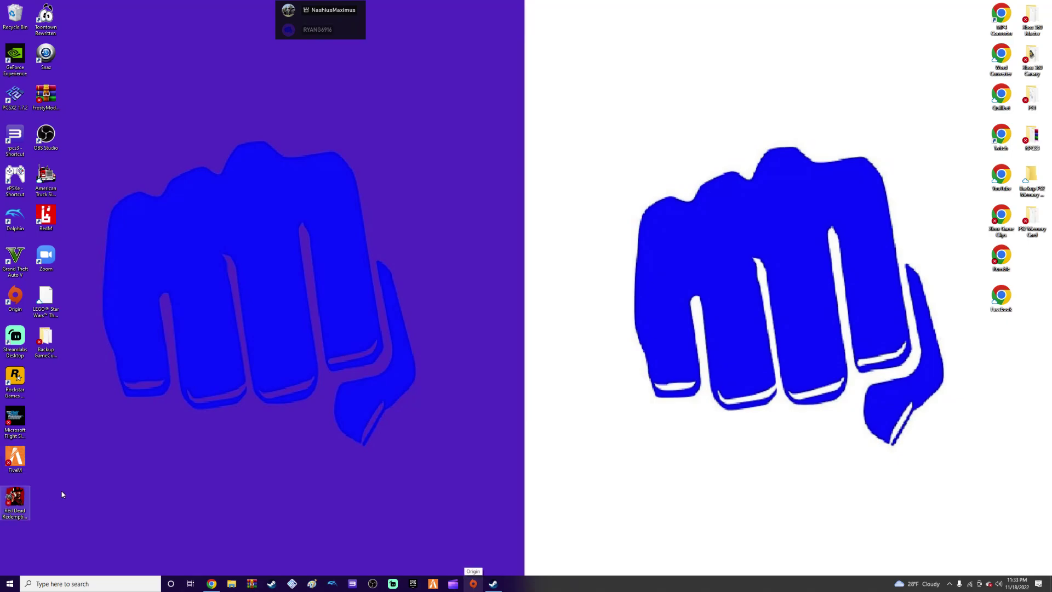
Check the file verification progress in the Local Files properties of Grand Theft Auto V in Steam and minimise the main window
{"action": "left_click", "coordinate": [494, 583]}
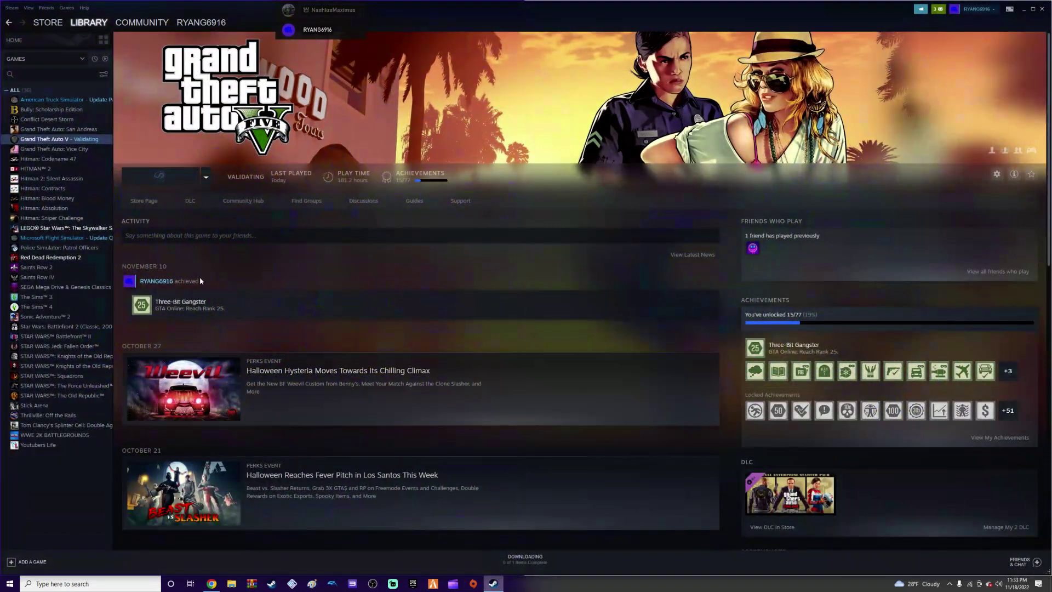
{"action": "right_click", "coordinate": [60, 141]}
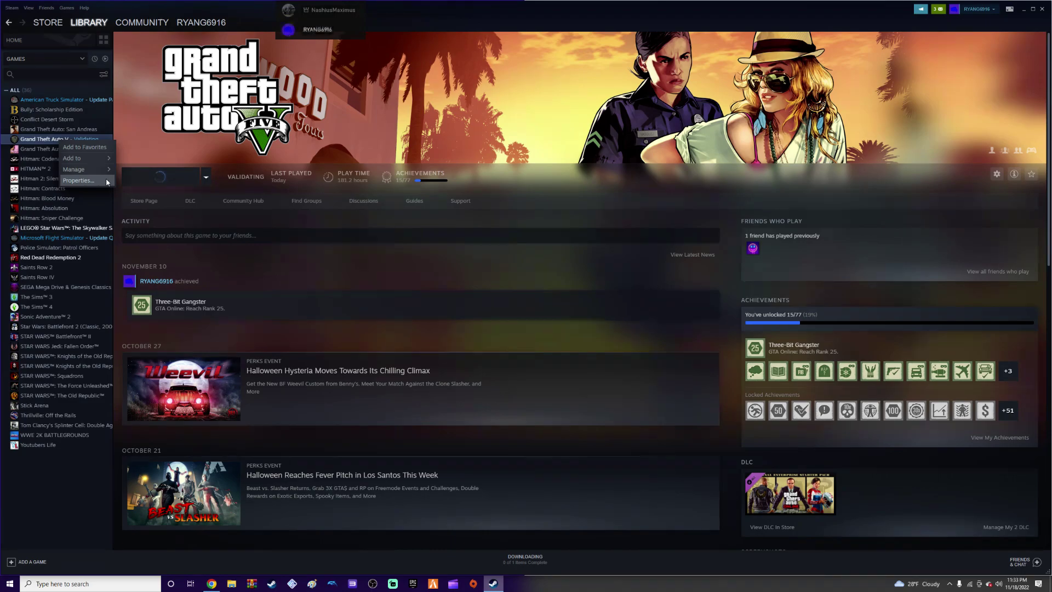
{"action": "left_click", "coordinate": [260, 180]}
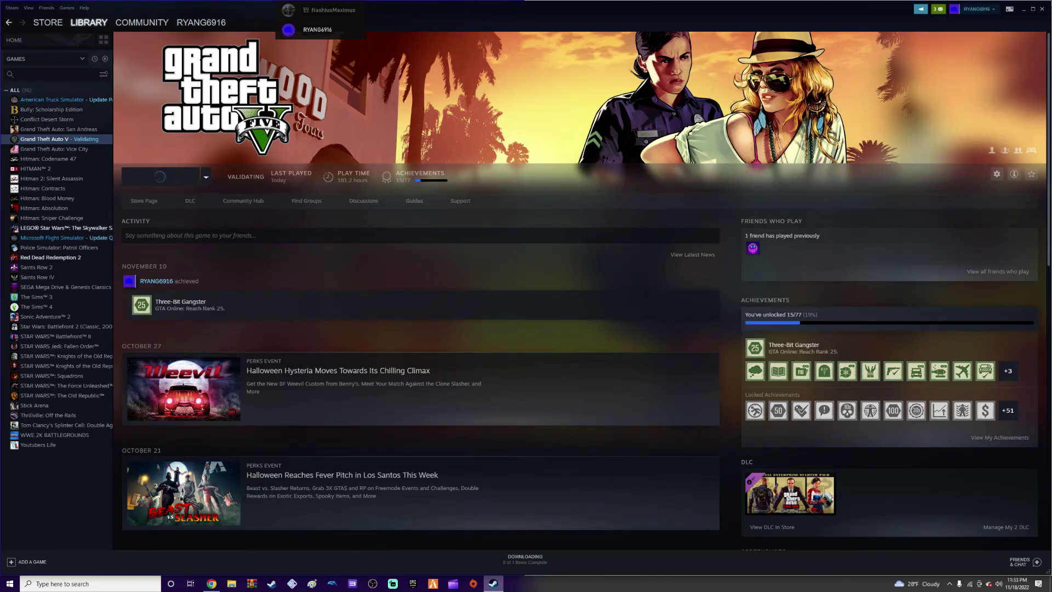
{"action": "right_click", "coordinate": [59, 140]}
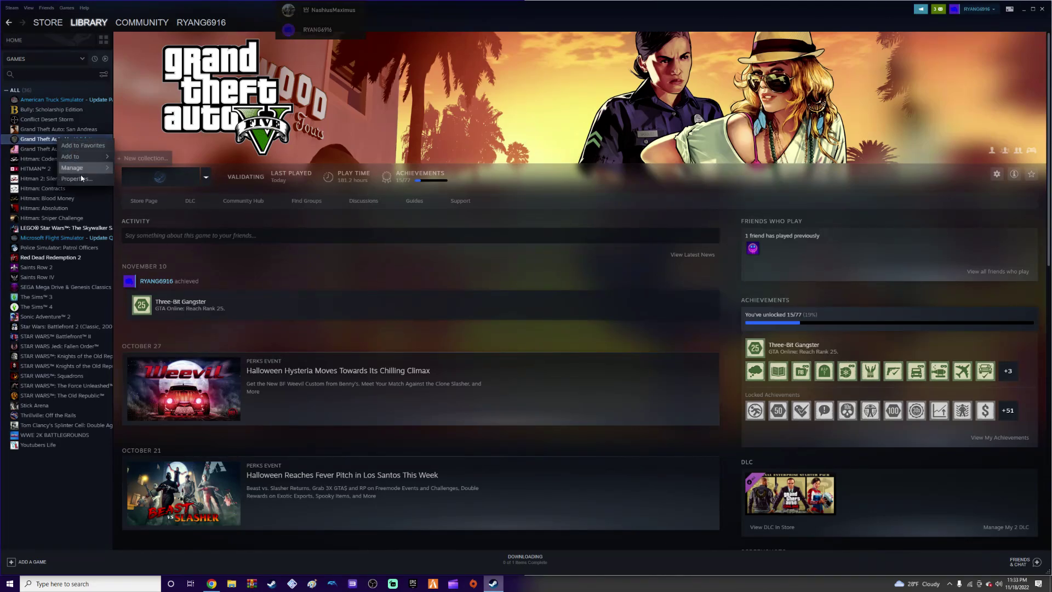
{"action": "mouse_move", "coordinate": [103, 168]}
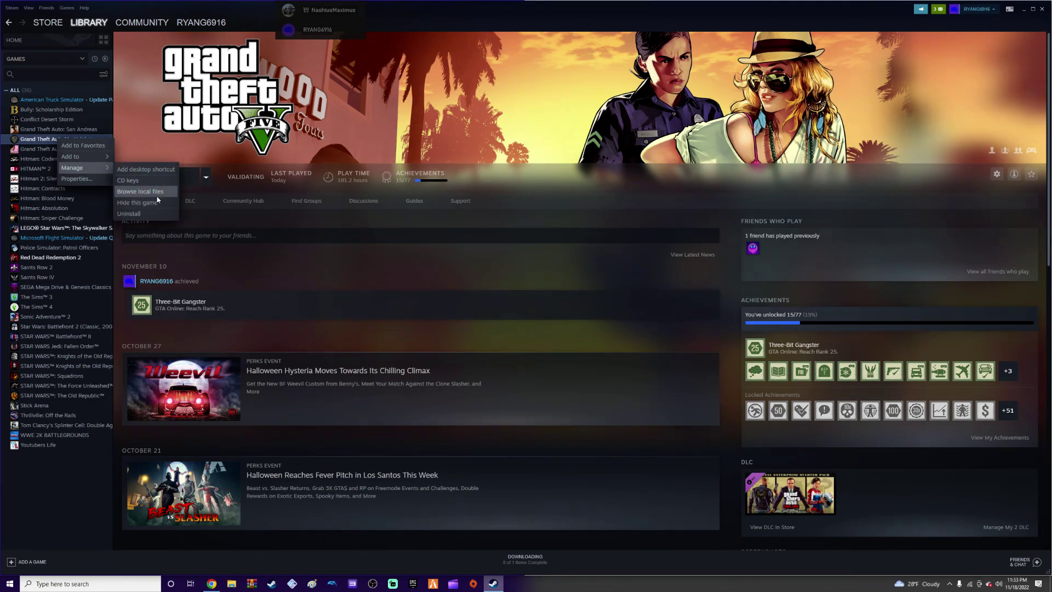
{"action": "left_click", "coordinate": [91, 185]}
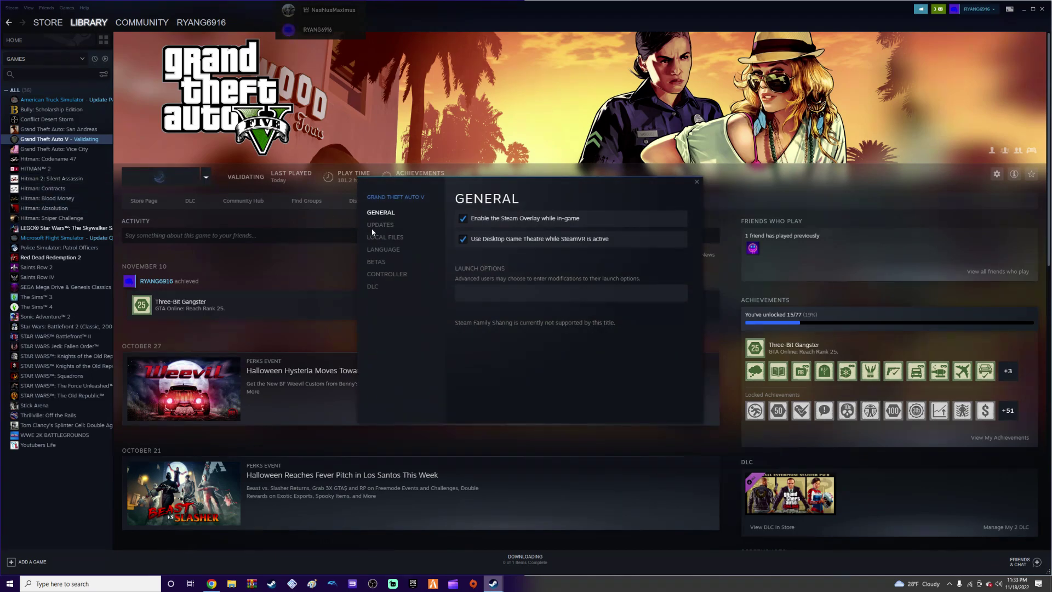
{"action": "left_click", "coordinate": [392, 234]}
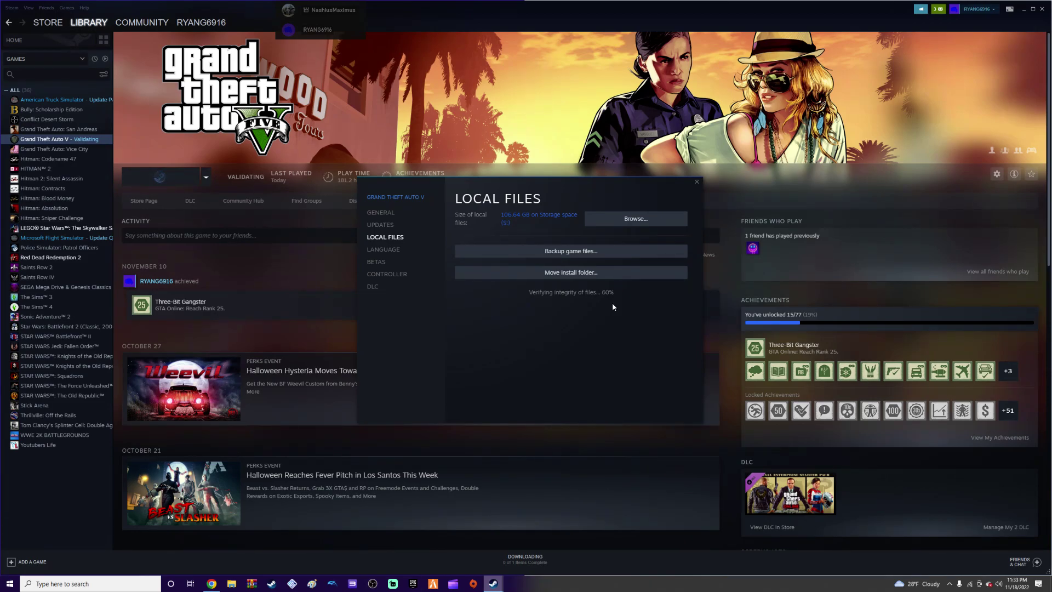
{"action": "left_click", "coordinate": [1023, 10]}
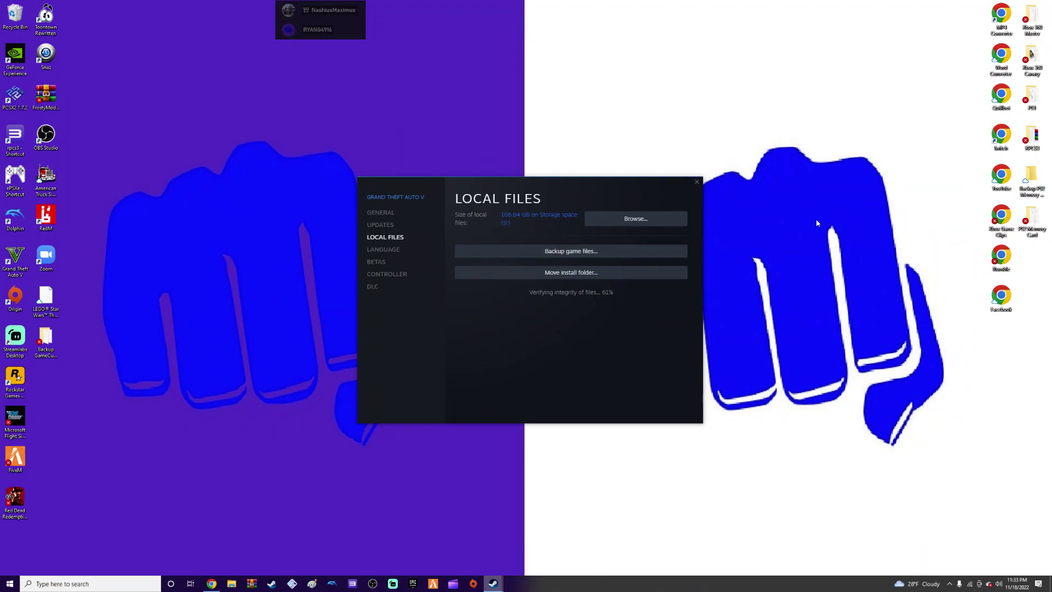
Review the audio volume, microphone source and boost settings in the GeForce Experience overlay again and close it
{"action": "key", "text": "alt+z"}
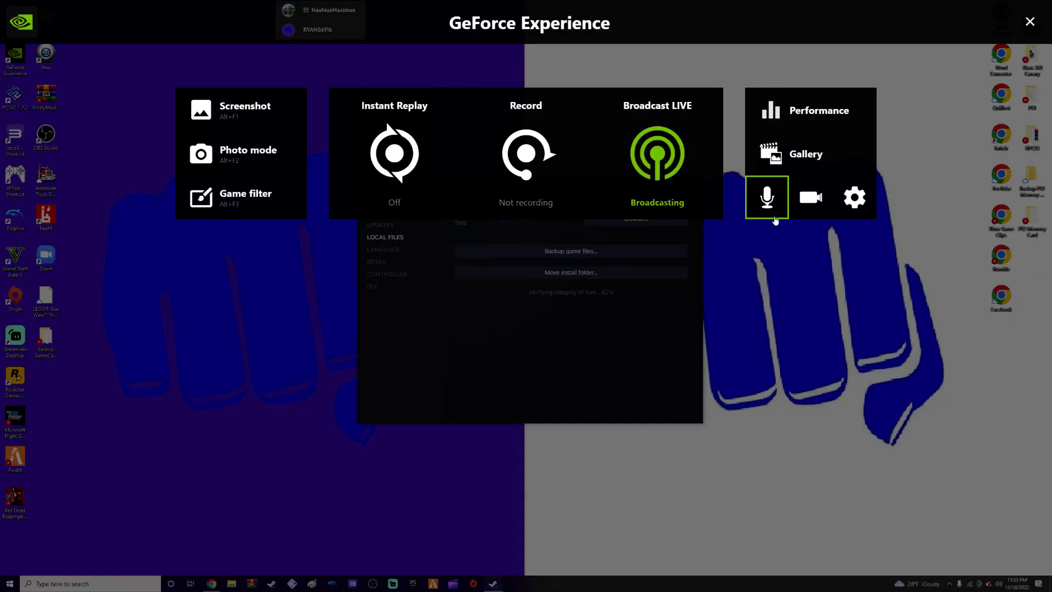
{"action": "left_click", "coordinate": [855, 200]}
{"action": "left_click", "coordinate": [541, 481]}
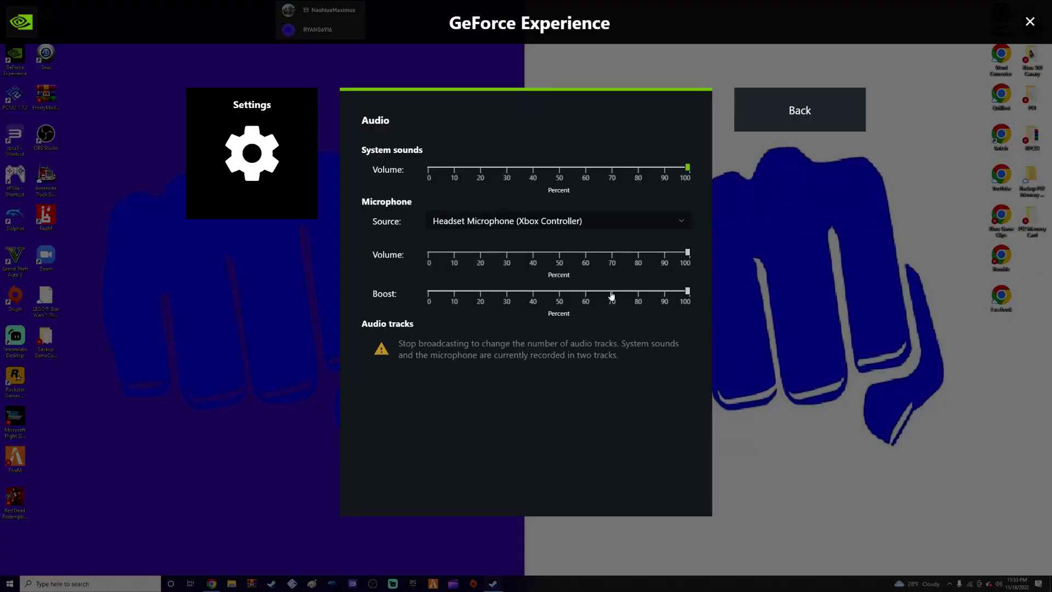
{"action": "left_click", "coordinate": [806, 130]}
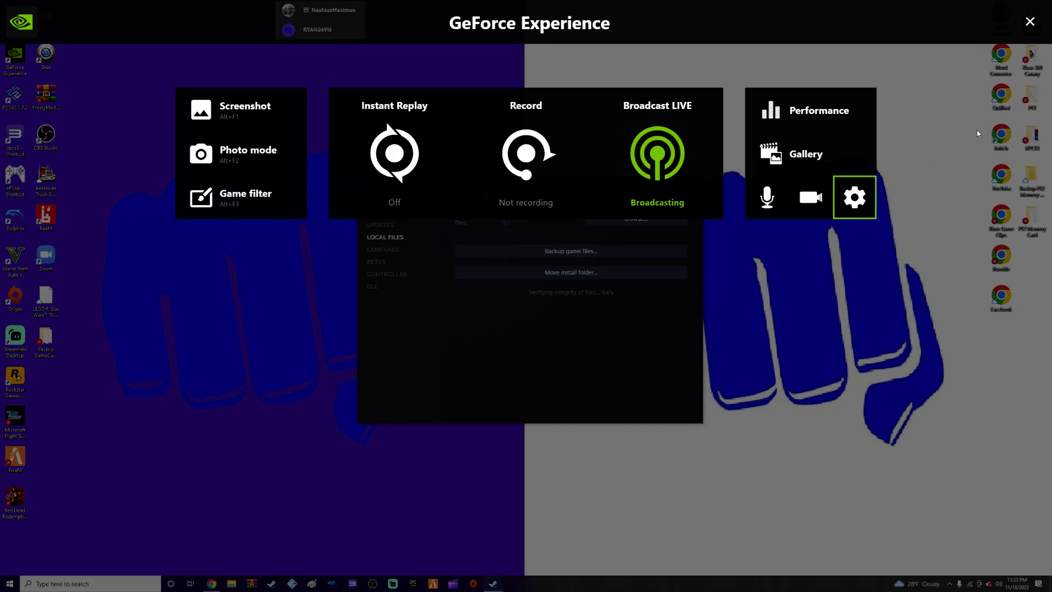
{"action": "left_click", "coordinate": [1030, 21]}
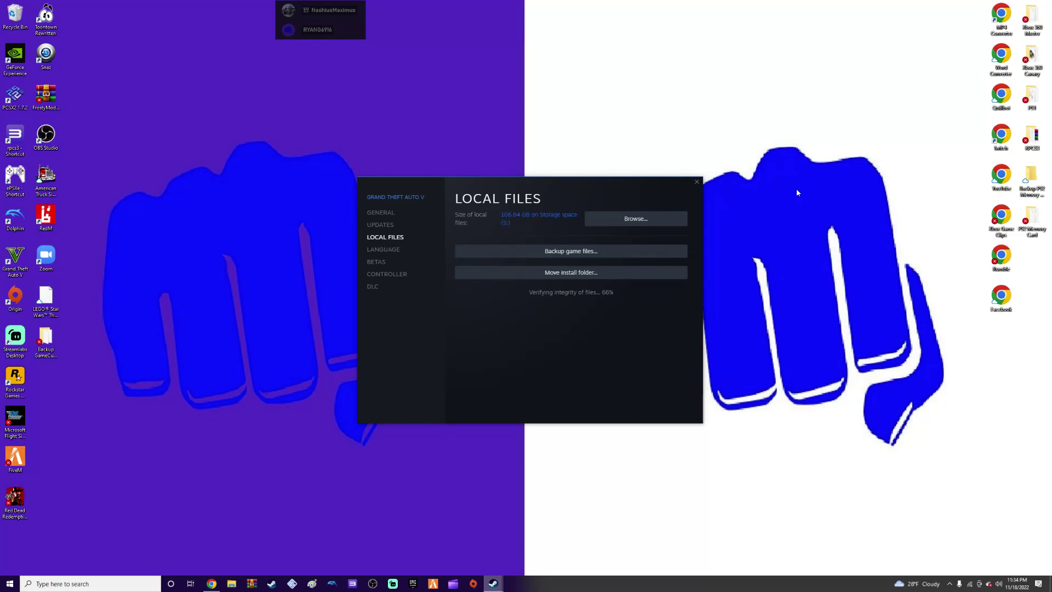
{"action": "key", "text": "alt+z"}
{"action": "key", "text": "alt+z"}
Close the Grand Theft Auto V properties window and try to launch FiveM from its desktop shortcut twice, keeping the shortcut
{"action": "left_click", "coordinate": [696, 181]}
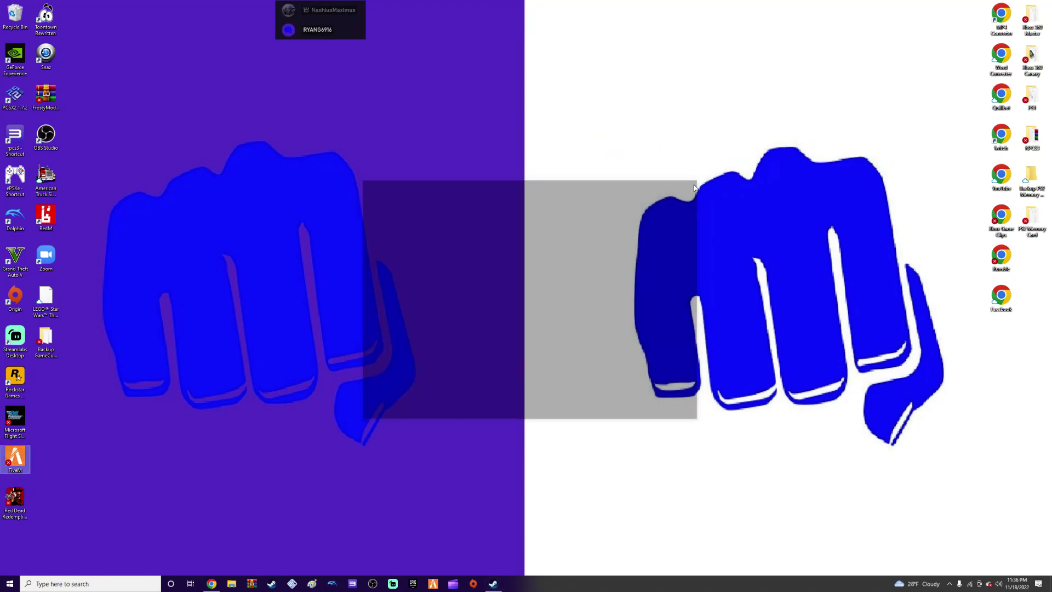
{"action": "double_click", "coordinate": [16, 459]}
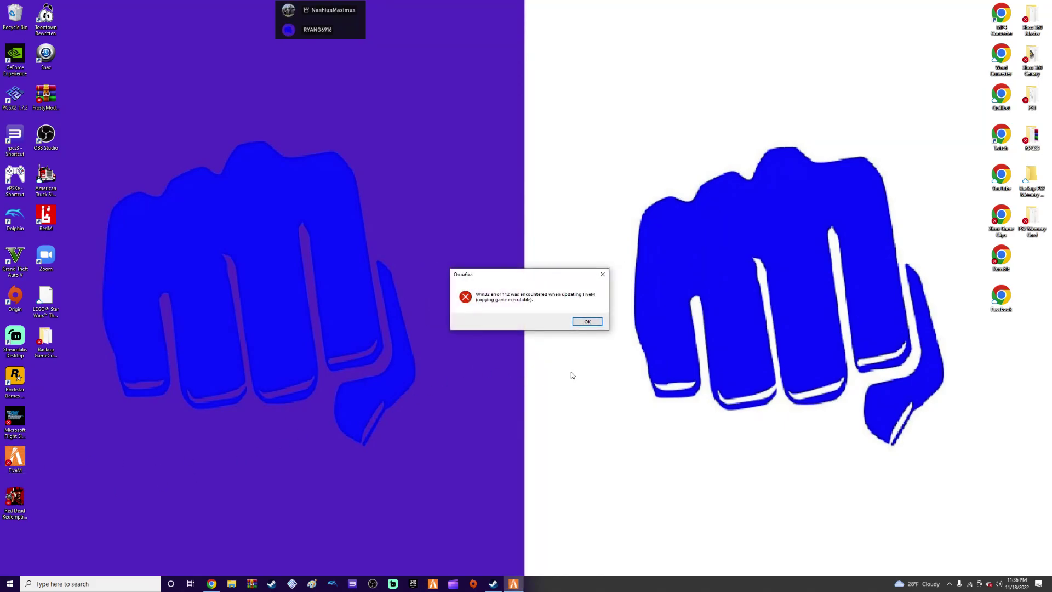
{"action": "left_click", "coordinate": [593, 321]}
{"action": "double_click", "coordinate": [13, 462]}
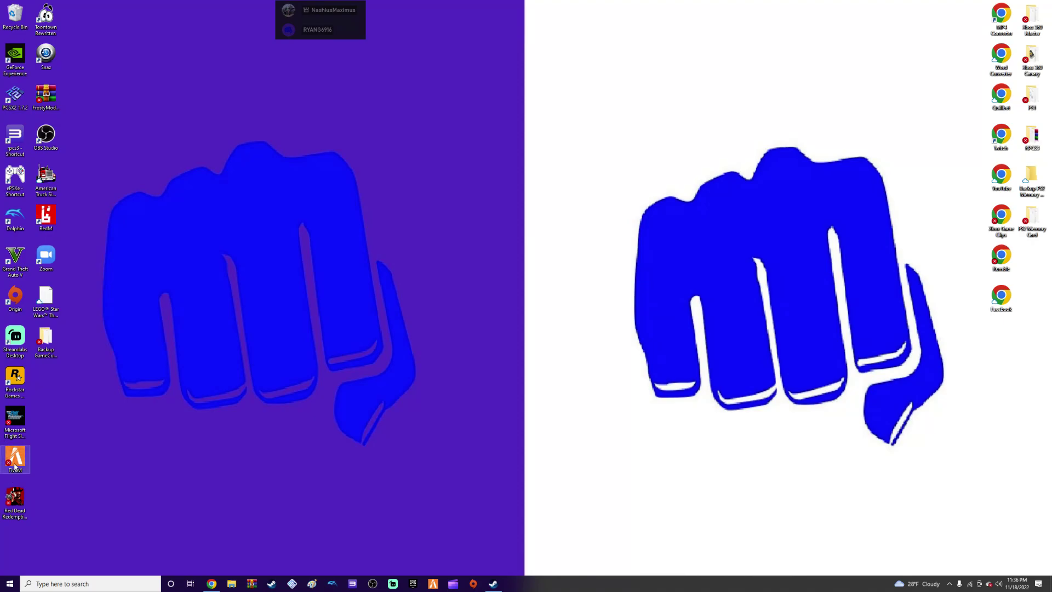
{"action": "left_click", "coordinate": [581, 320]}
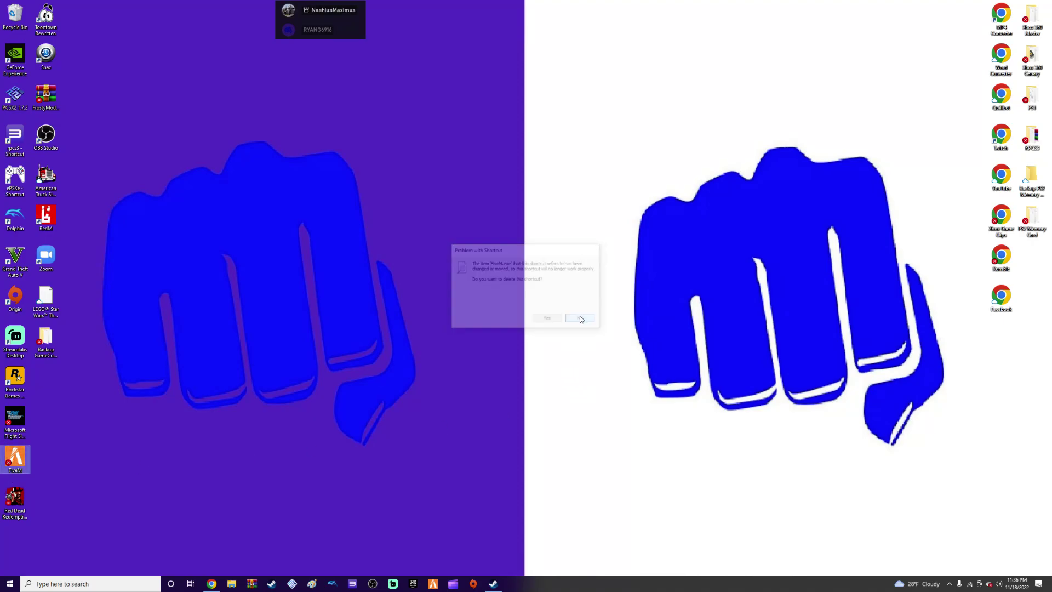
Open the Downloads folder in File Explorer and run the FiveM (1) application
{"action": "left_click", "coordinate": [231, 583]}
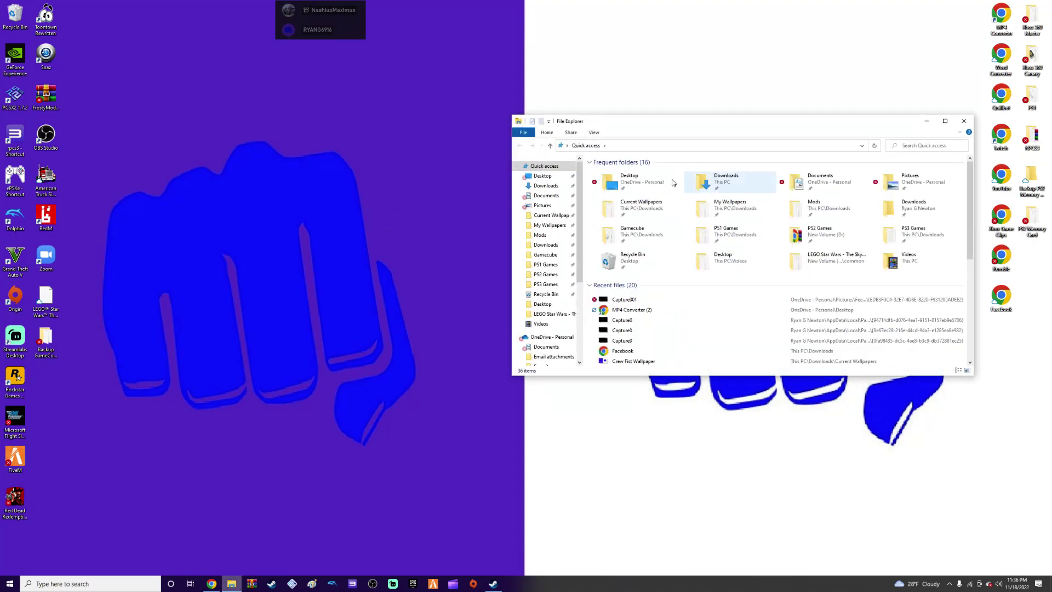
{"action": "left_click", "coordinate": [546, 186]}
{"action": "double_click", "coordinate": [621, 186]}
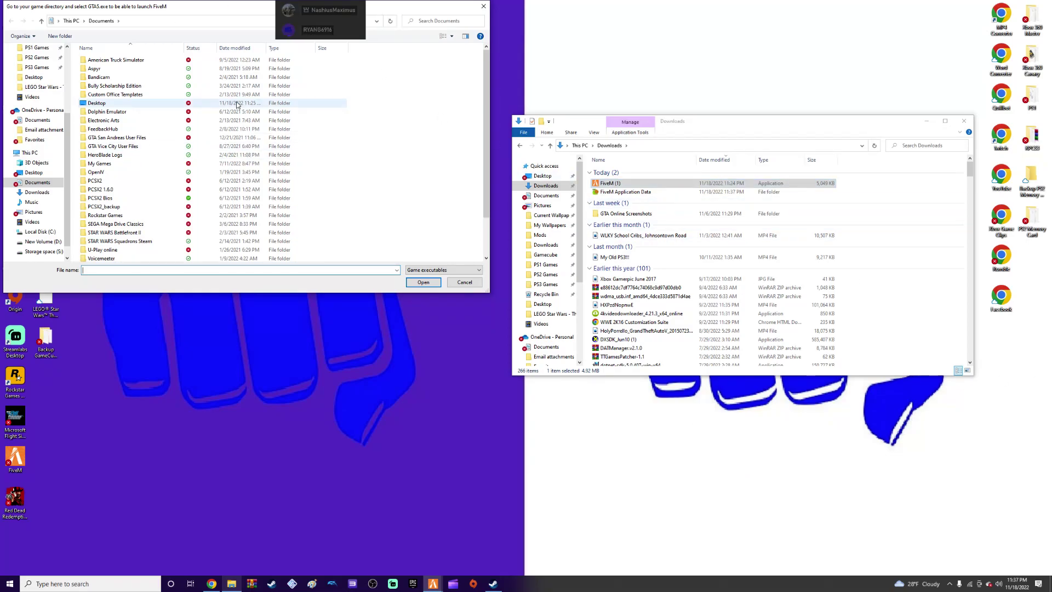
Look through the Documents folder in the GTA5.exe selection dialog and try to close the dialog
{"action": "scroll", "coordinate": [361, 93], "scroll_direction": "down", "scroll_amount": 2}
{"action": "scroll", "coordinate": [378, 102], "scroll_direction": "up", "scroll_amount": 2}
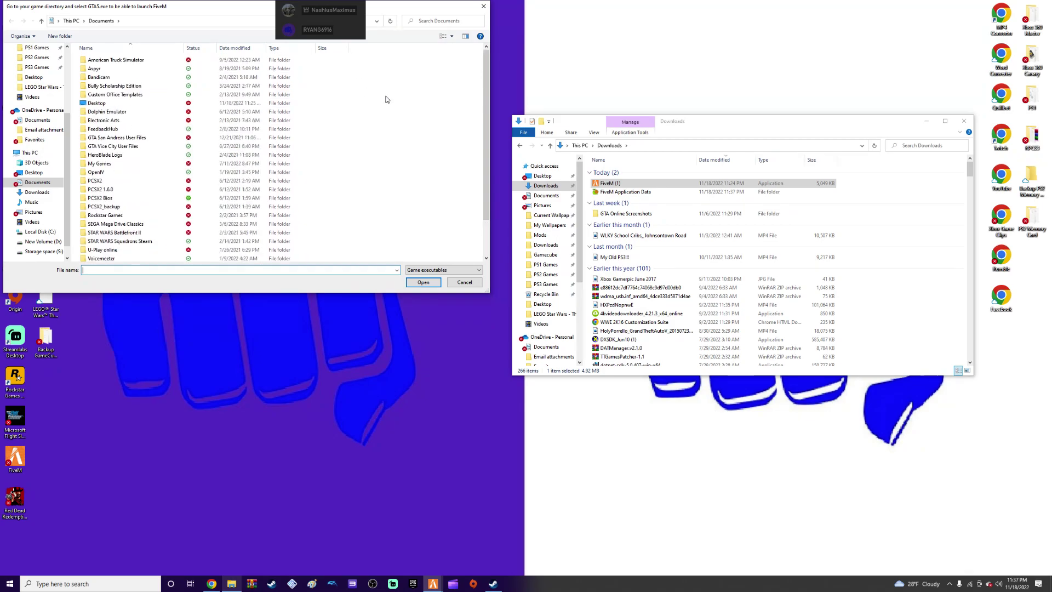
{"action": "left_click", "coordinate": [483, 6]}
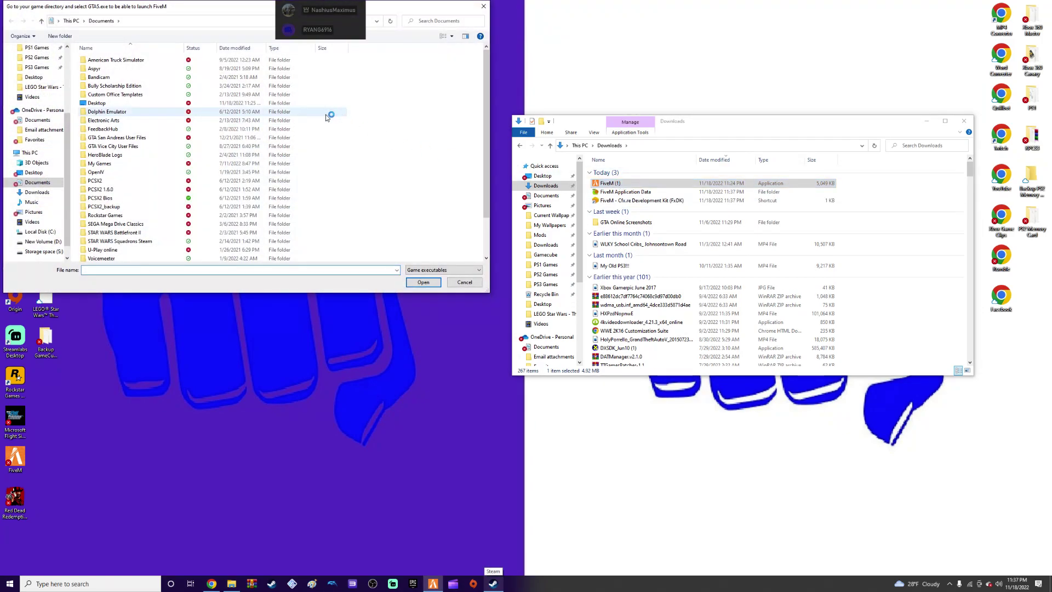
{"action": "scroll", "coordinate": [176, 142], "scroll_direction": "up", "scroll_amount": 2}
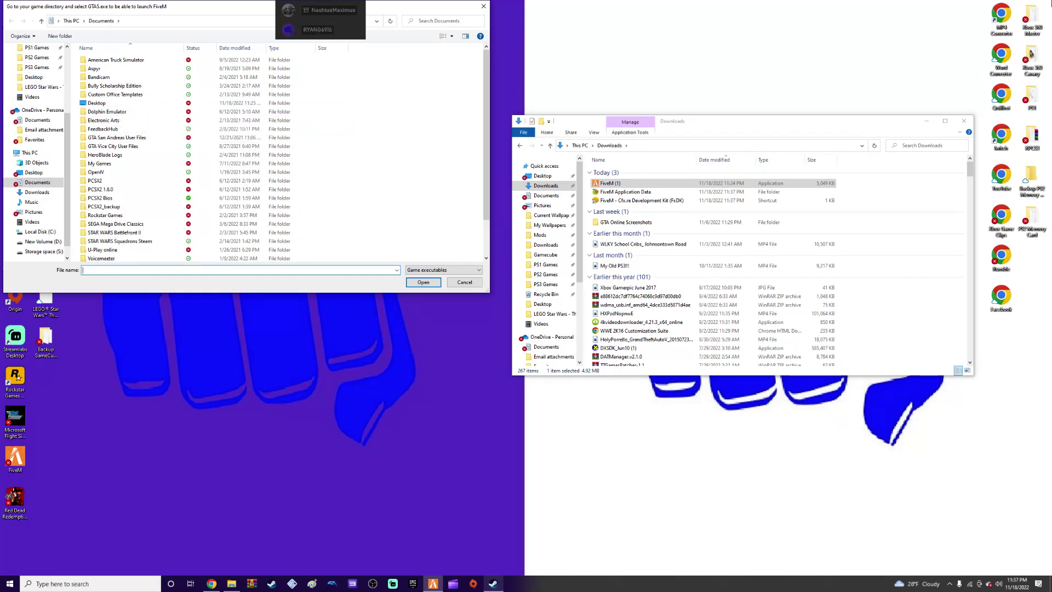
Try the FiveM desktop shortcut, delete the broken shortcut and return to the GTA5.exe selection dialog
{"action": "double_click", "coordinate": [15, 457]}
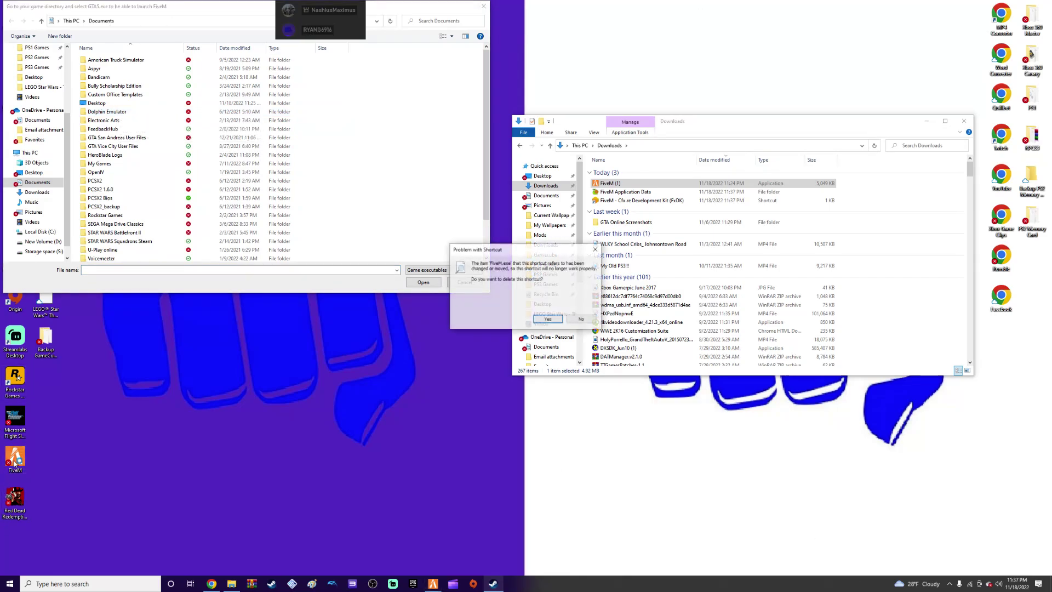
{"action": "left_click", "coordinate": [562, 319]}
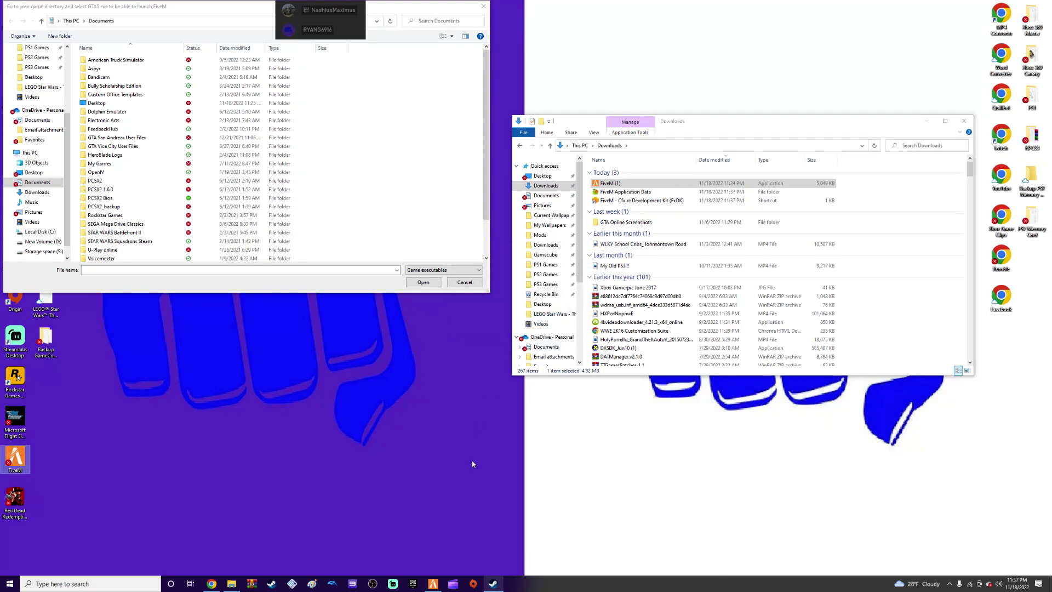
{"action": "left_click", "coordinate": [433, 584]}
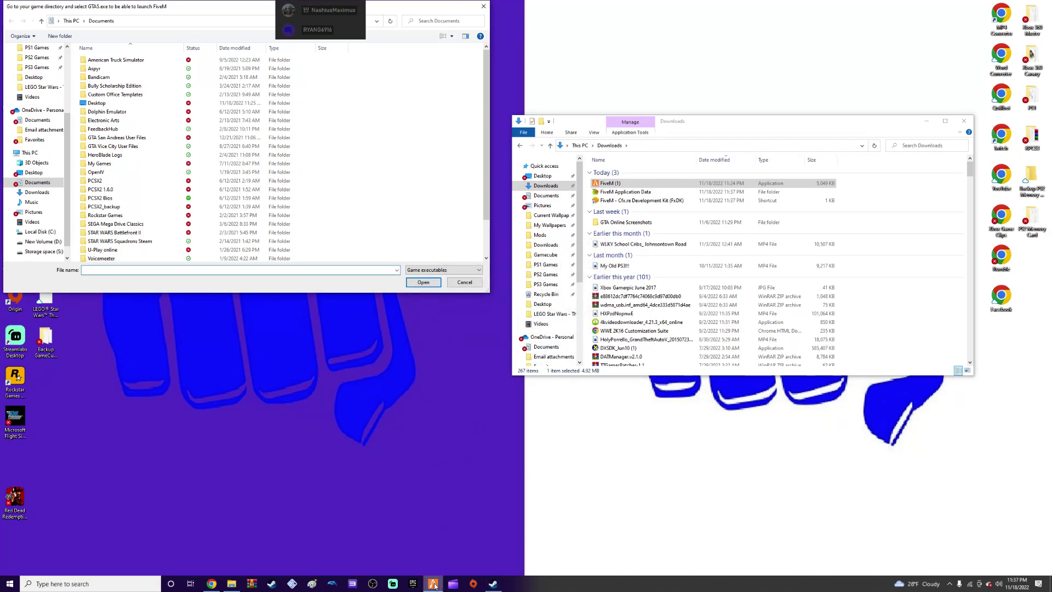
Close the GTA5.exe selection dialog and try running FiveM and FiveM_Diag from the FiveM Application Data folder in Downloads
{"action": "left_click", "coordinate": [483, 6]}
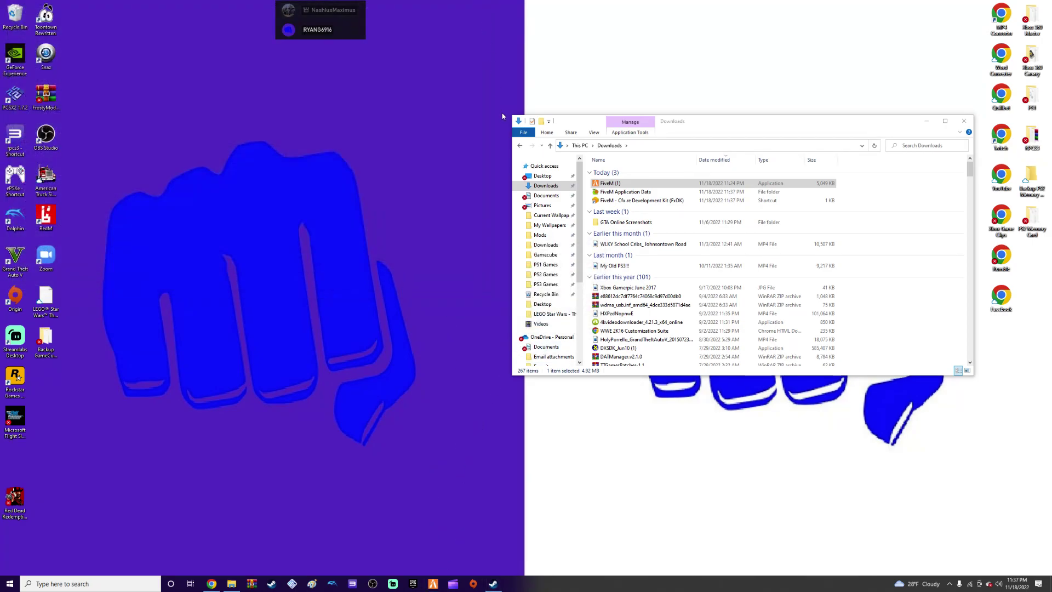
{"action": "left_click", "coordinate": [635, 185]}
{"action": "double_click", "coordinate": [634, 191]}
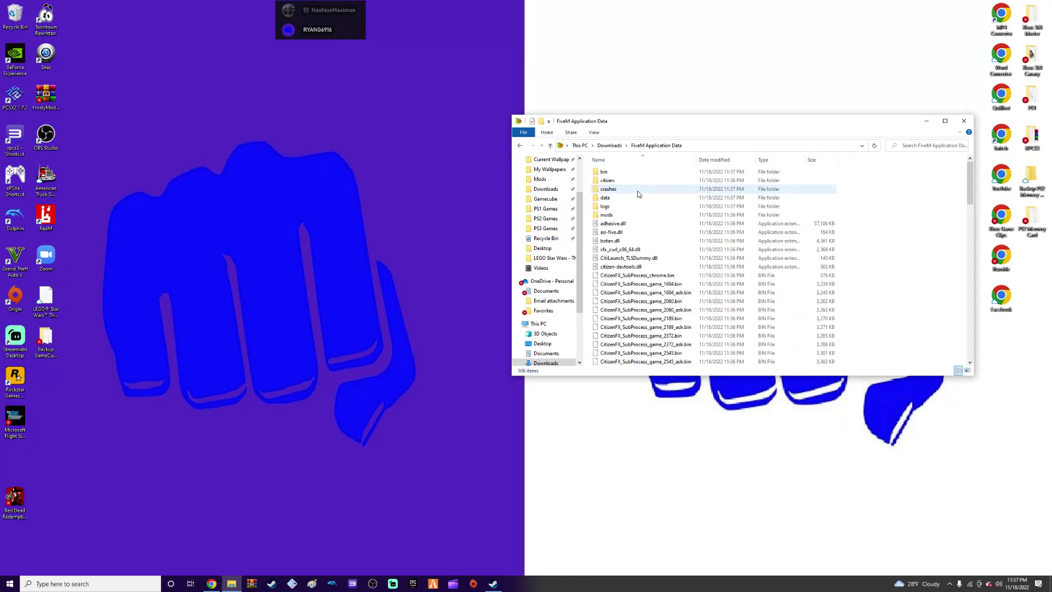
{"action": "scroll", "coordinate": [637, 195], "scroll_direction": "down", "scroll_amount": 5}
{"action": "scroll", "coordinate": [638, 197], "scroll_direction": "down", "scroll_amount": 13}
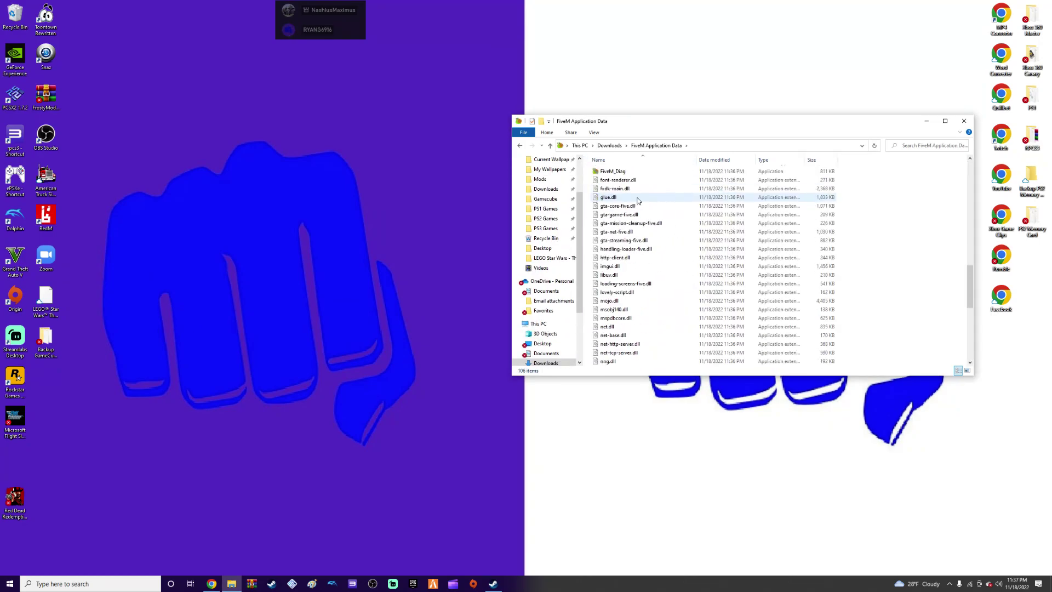
{"action": "double_click", "coordinate": [623, 188]}
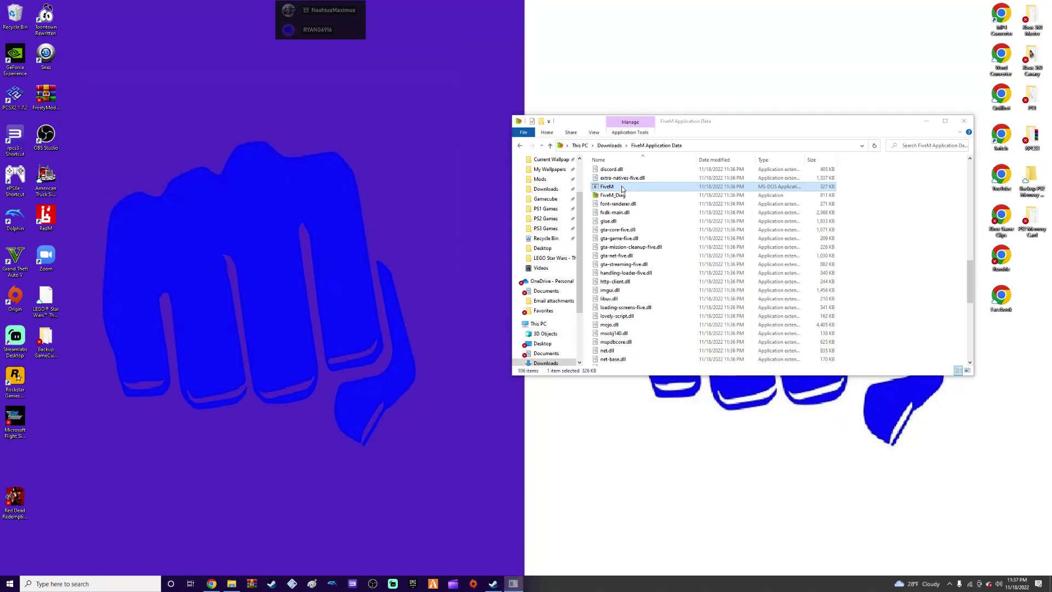
{"action": "double_click", "coordinate": [618, 195]}
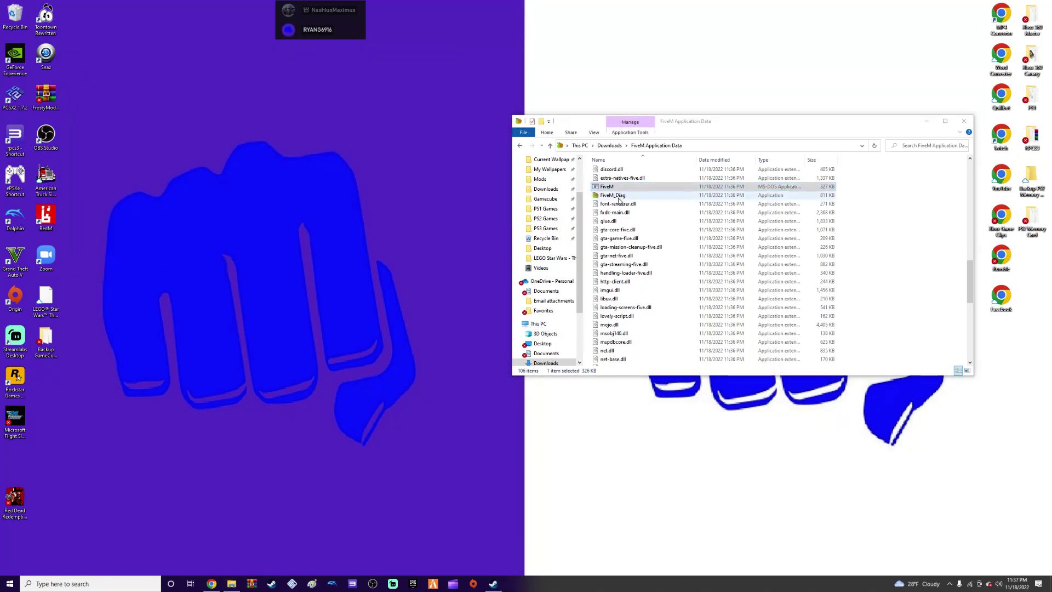
{"action": "left_click", "coordinate": [474, 95]}
{"action": "double_click", "coordinate": [608, 187]}
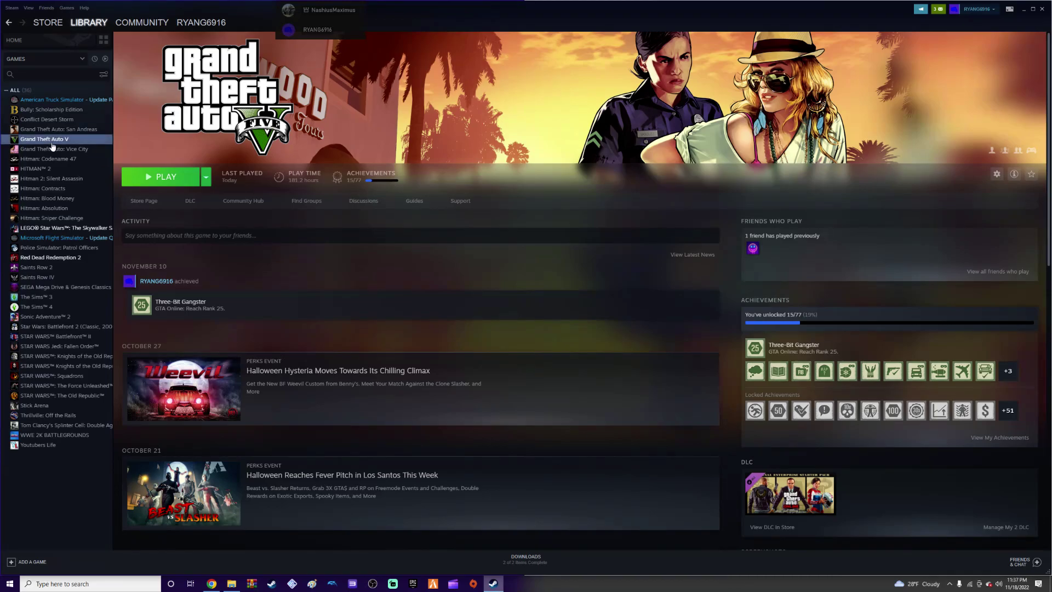
Launch Grand Theft Auto V from the Steam library with the Play Grand Theft Auto V option and dismiss the OneDrive reminder
{"action": "left_click", "coordinate": [70, 157]}
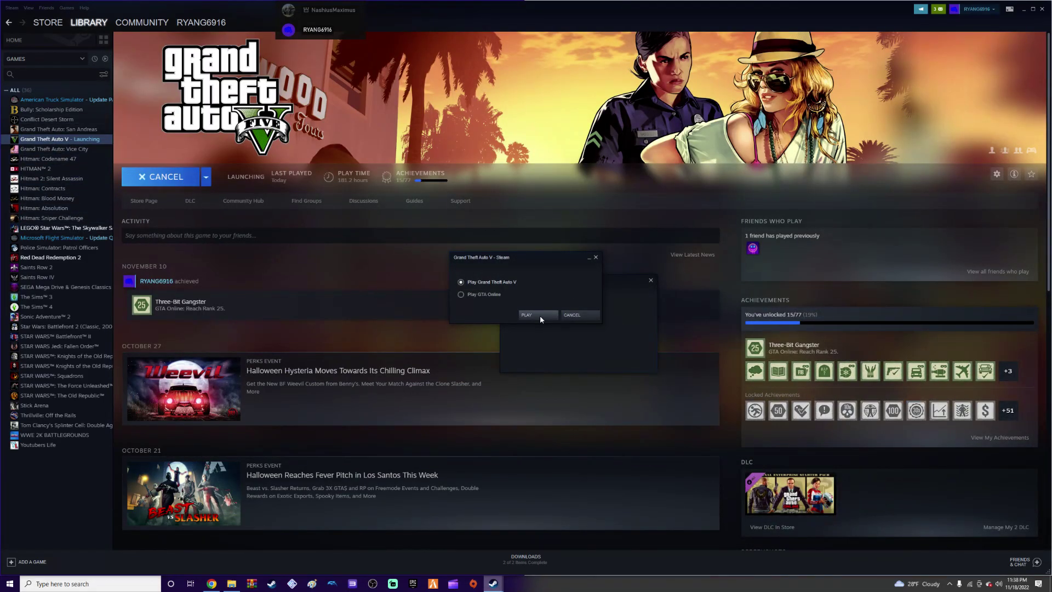
{"action": "left_click", "coordinate": [537, 316]}
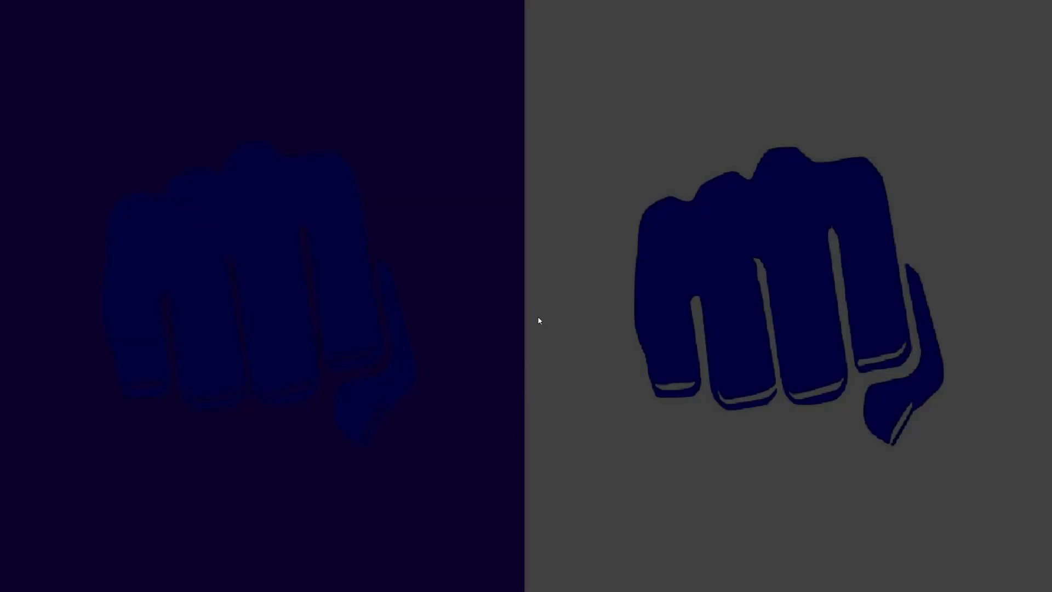
{"action": "left_click", "coordinate": [503, 346]}
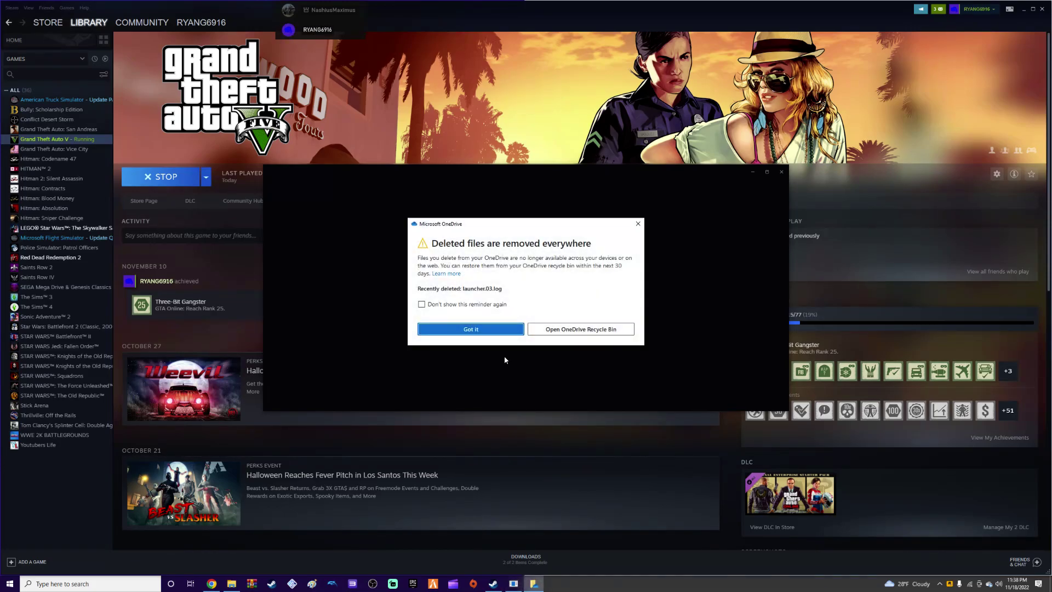
{"action": "left_click", "coordinate": [498, 324]}
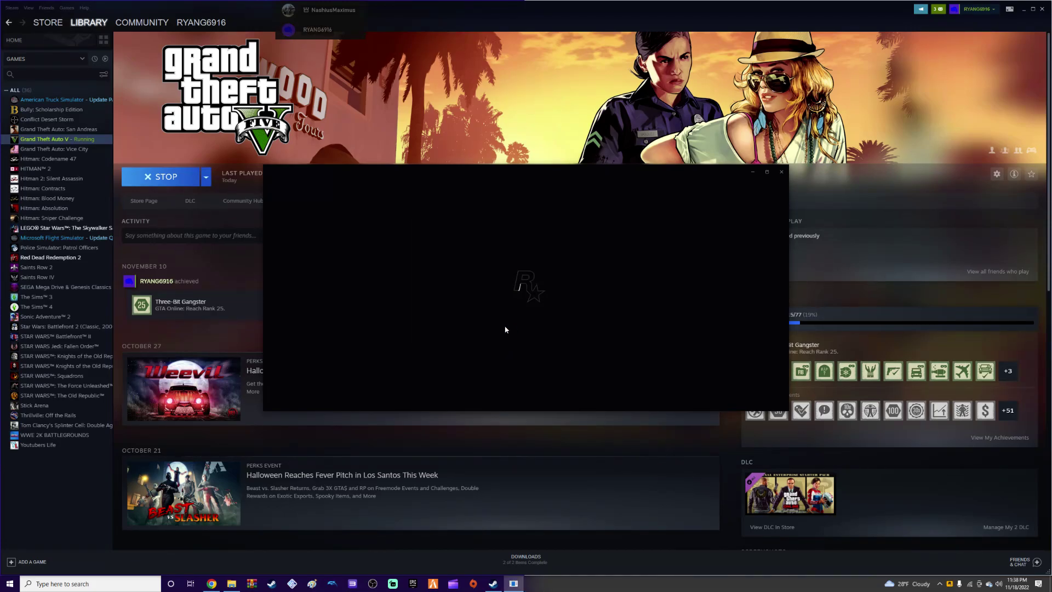
Bring up File Explorer, return to the Downloads folder and close the Explorer window
{"action": "left_click", "coordinate": [232, 583]}
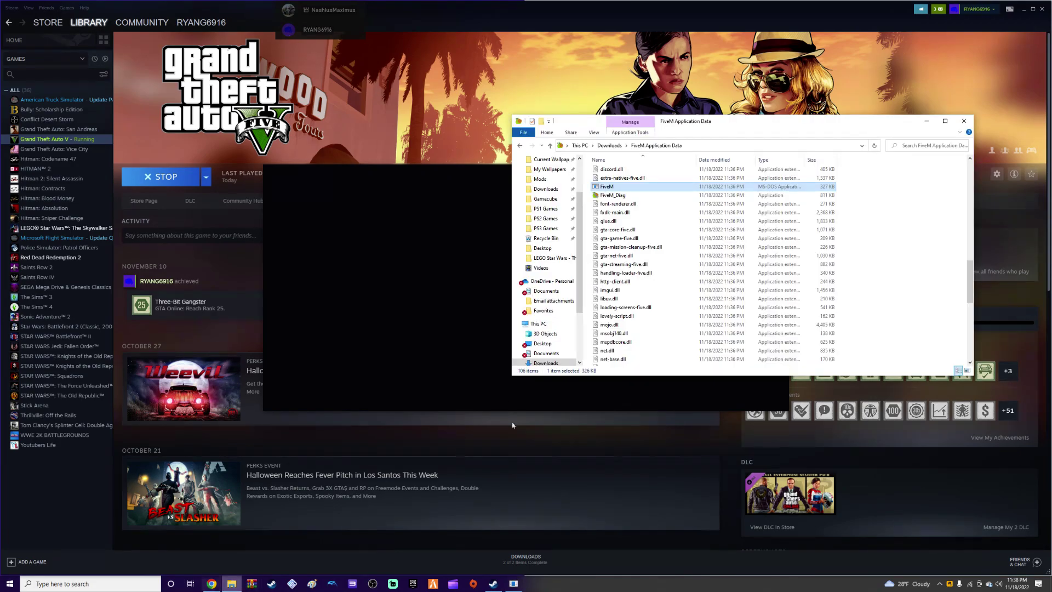
{"action": "scroll", "coordinate": [563, 233], "scroll_direction": "up", "scroll_amount": 1}
{"action": "left_click", "coordinate": [545, 186]}
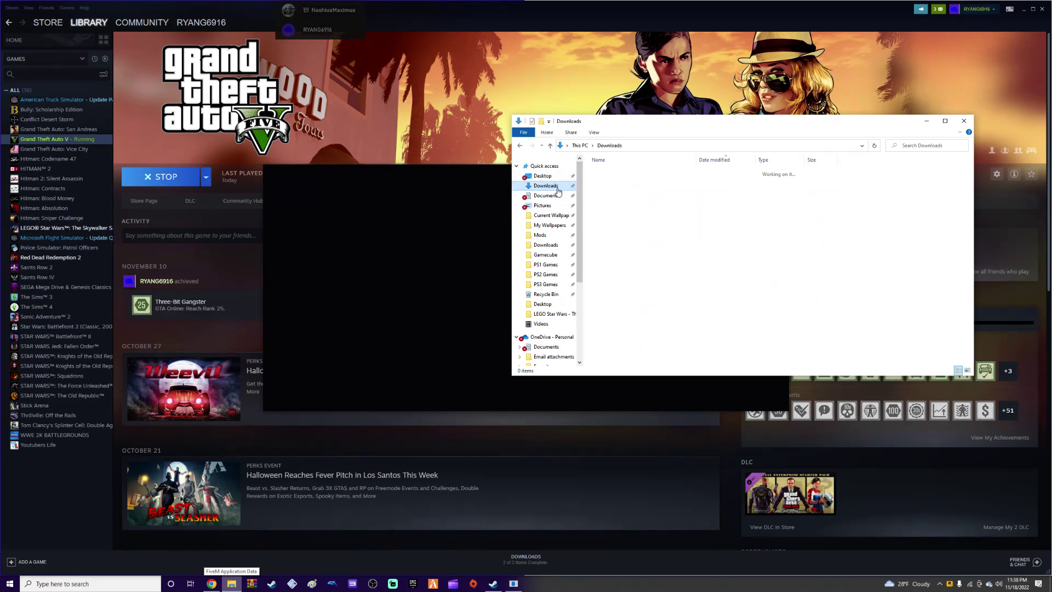
{"action": "left_click", "coordinate": [965, 122]}
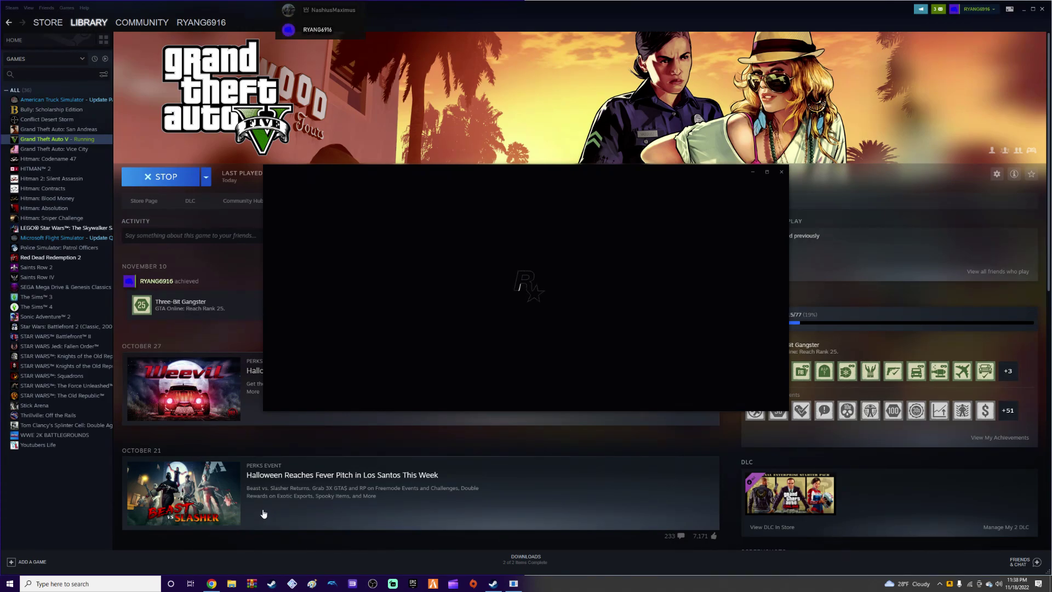
Minimize Steam and empty the Recycle Bin, permanently deleting its items
{"action": "left_click", "coordinate": [1023, 8]}
{"action": "right_click", "coordinate": [11, 15]}
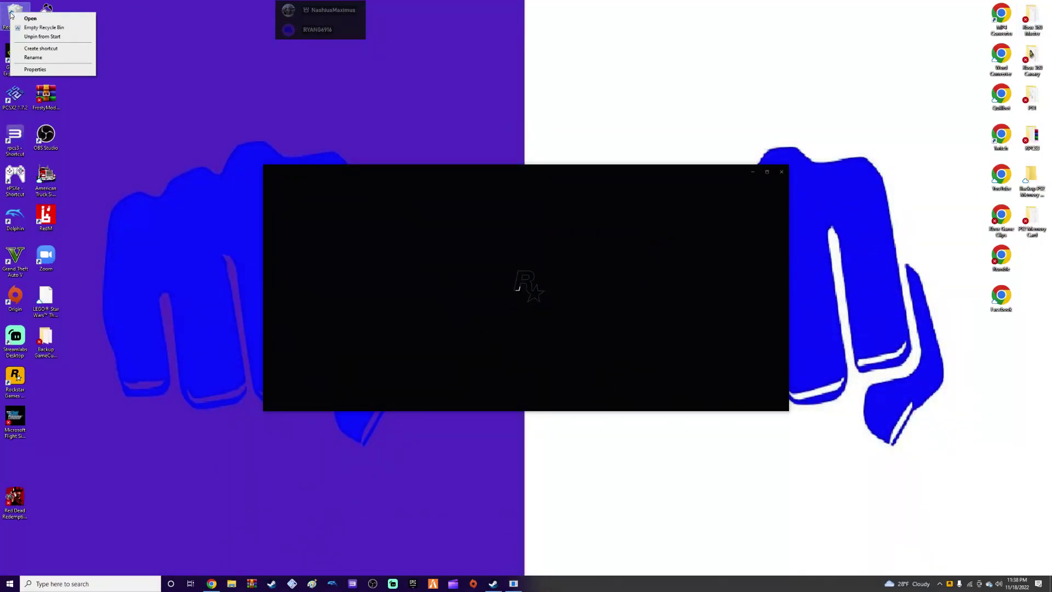
{"action": "left_click", "coordinate": [42, 31]}
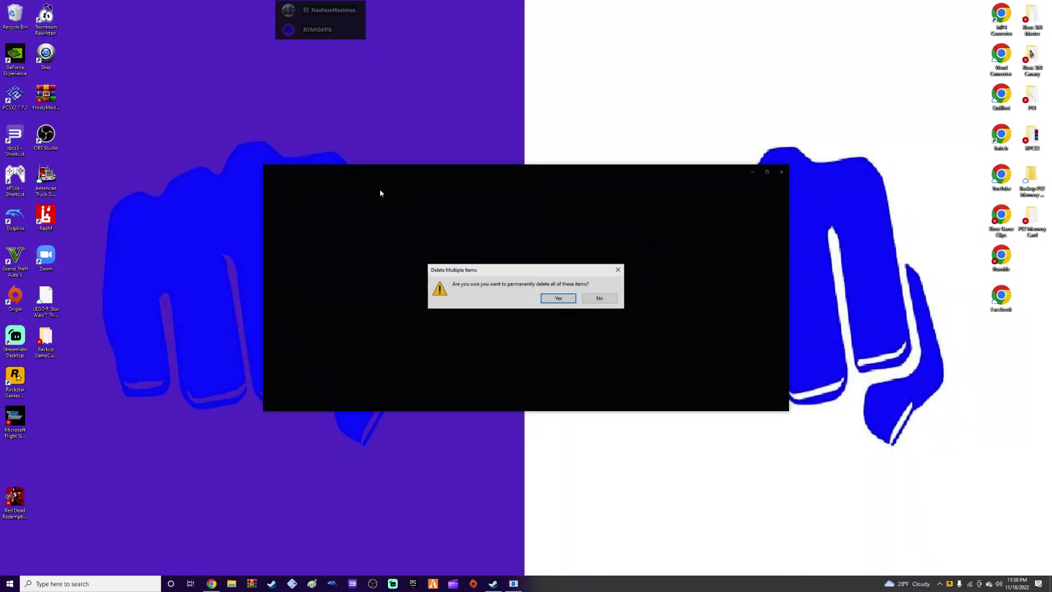
{"action": "left_click", "coordinate": [559, 298]}
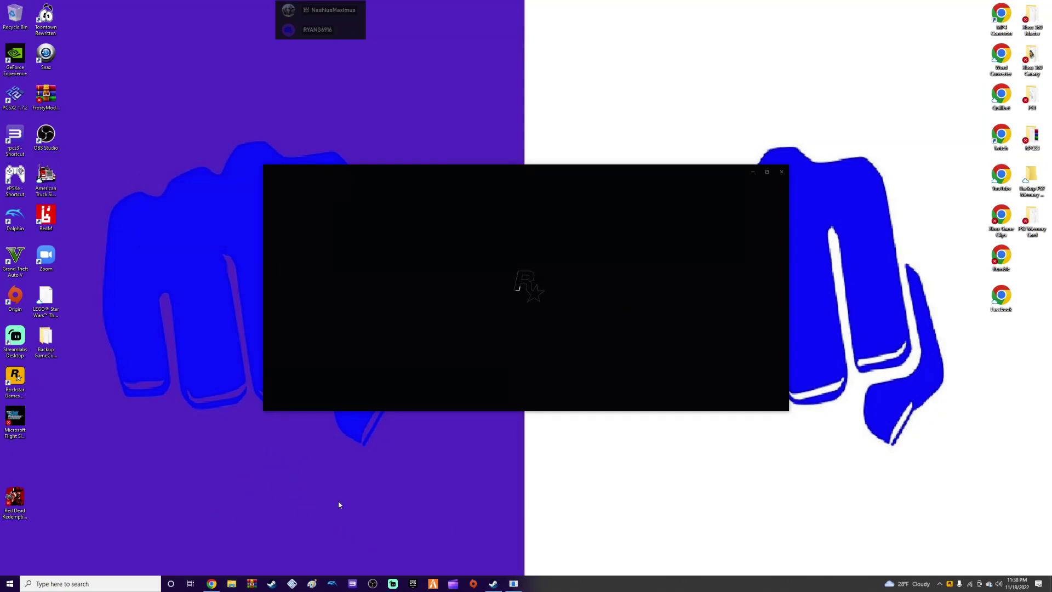
Close the Rockstar Games Launcher window
{"action": "left_click", "coordinate": [514, 584]}
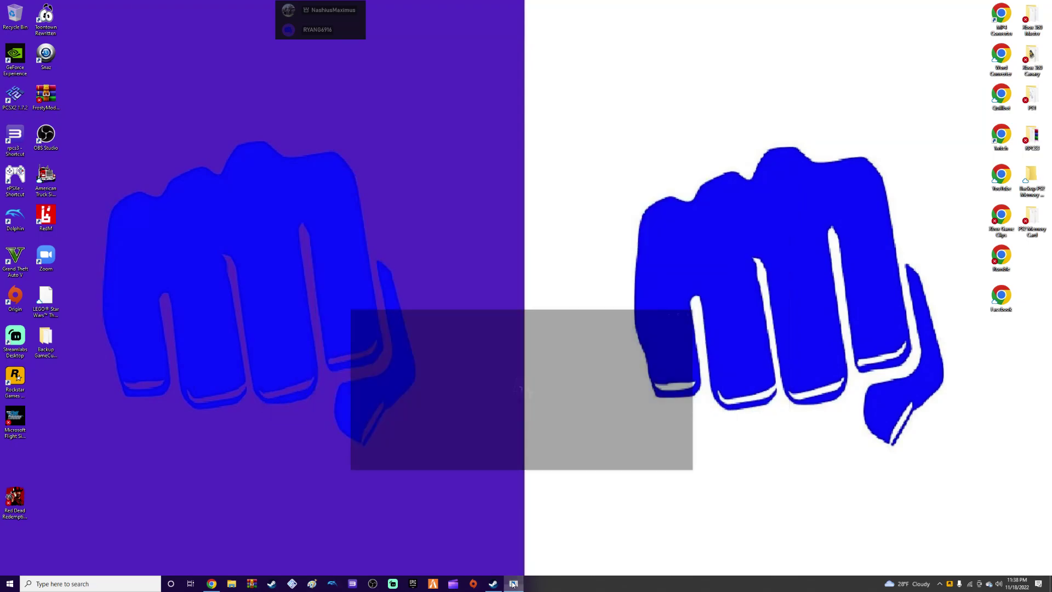
{"action": "left_click", "coordinate": [513, 584]}
{"action": "right_click", "coordinate": [513, 583]}
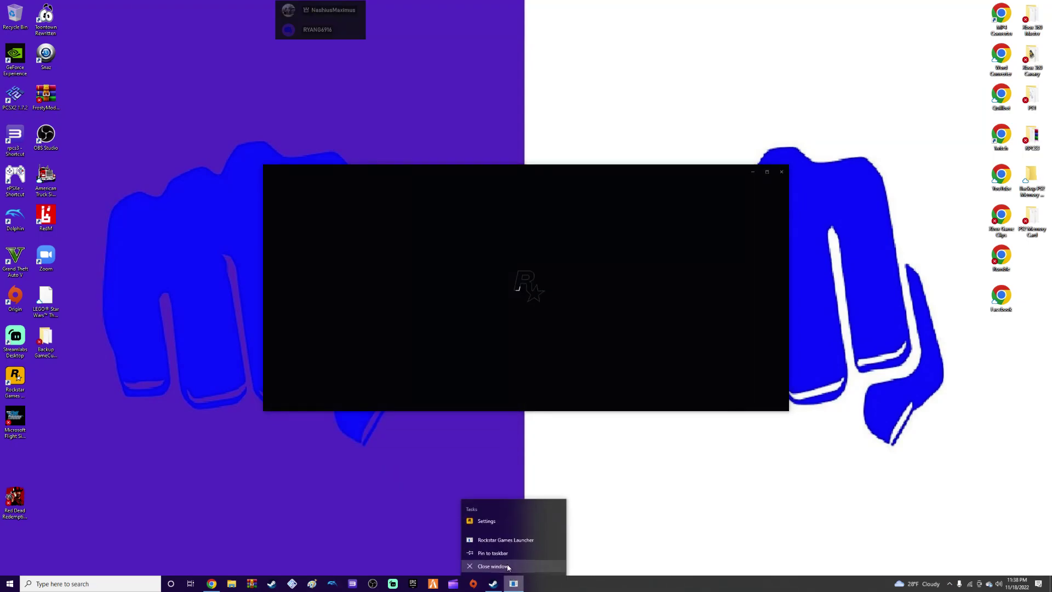
{"action": "left_click", "coordinate": [509, 566]}
Stop Grand Theft Auto V in the Steam library and close the Steam window
{"action": "left_click", "coordinate": [493, 583]}
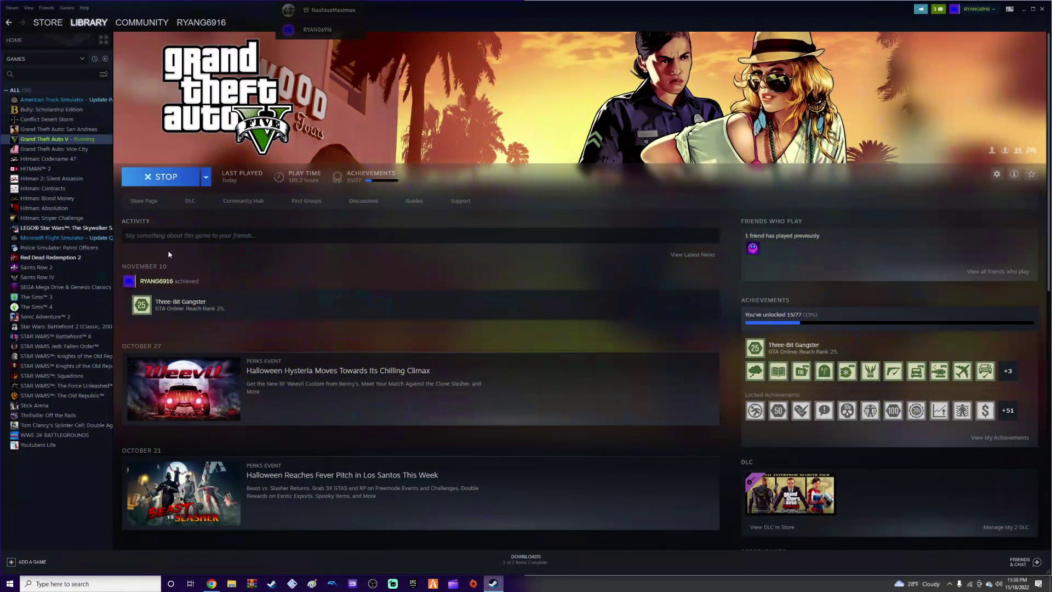
{"action": "left_click", "coordinate": [169, 177]}
{"action": "left_click", "coordinate": [492, 314]}
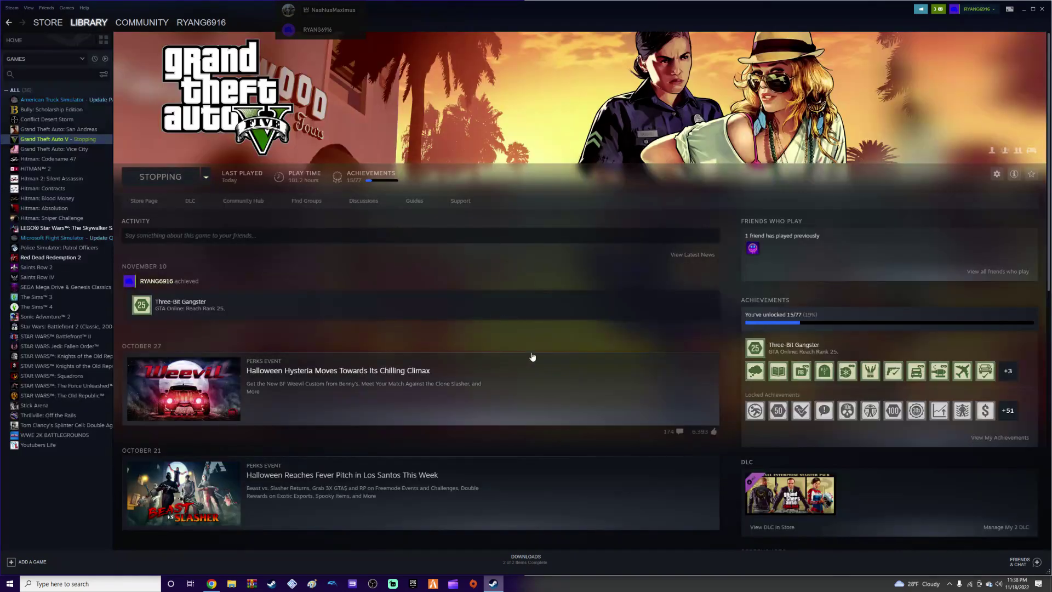
{"action": "left_click", "coordinate": [1043, 9]}
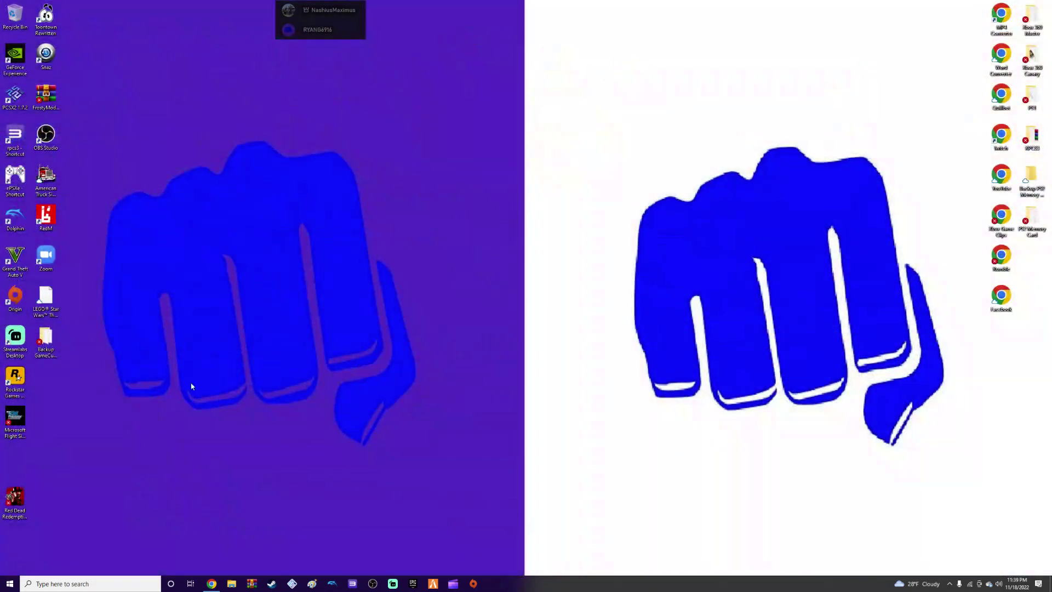
Reopen the Downloads folder in File Explorer and run the FiveM (1) application again
{"action": "left_click", "coordinate": [231, 583]}
{"action": "left_click", "coordinate": [547, 186]}
{"action": "double_click", "coordinate": [642, 201]}
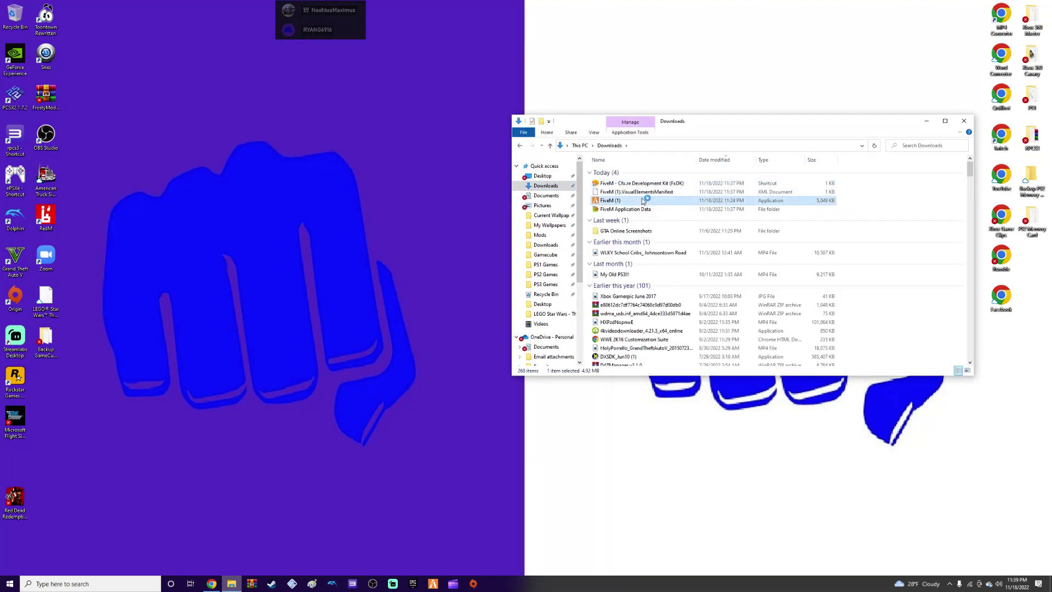